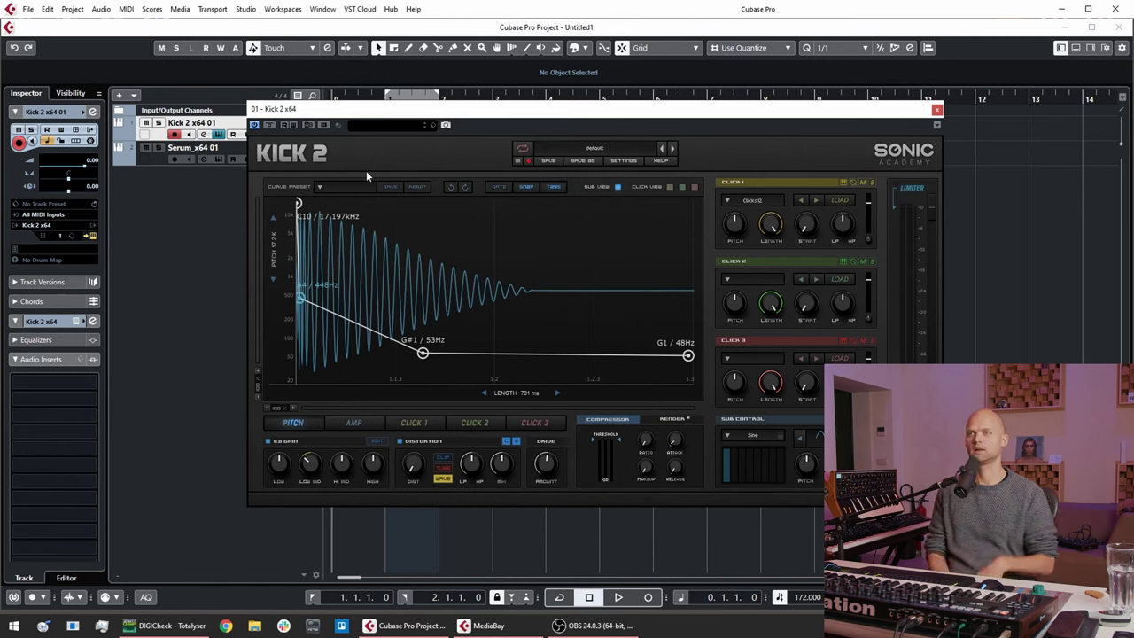
# - Try adding a point at about 440 Hz to the middle of the pitch envelope and remove it again
pyautogui.moveTo(481, 119); pyautogui.dragTo(485, 165)
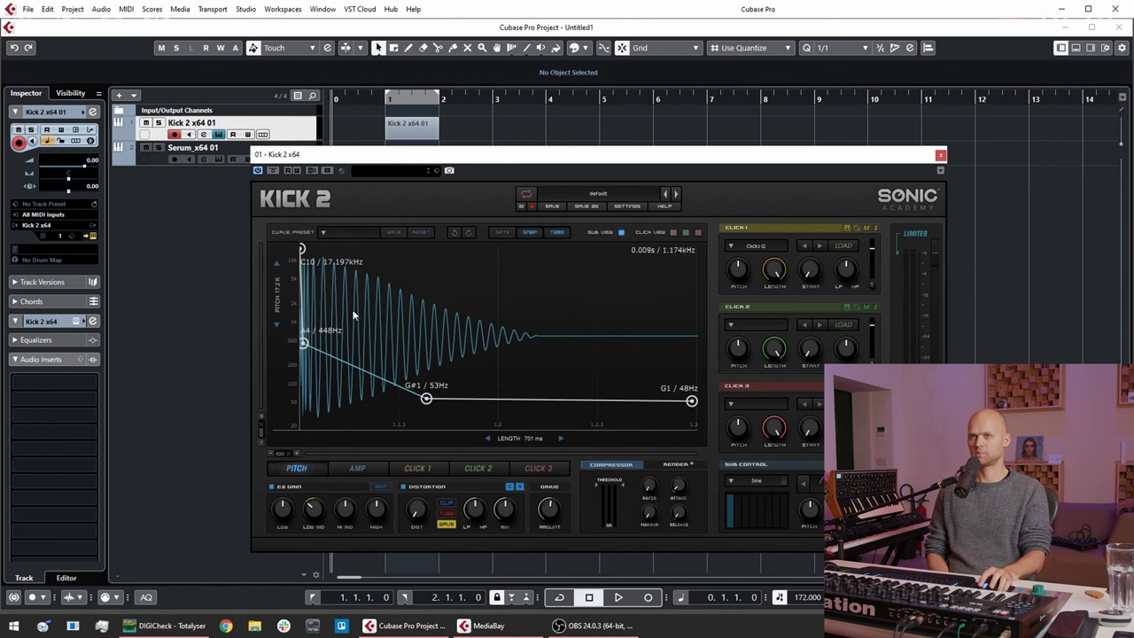
pyautogui.doubleClick(419, 349)
pyautogui.moveTo(428, 355); pyautogui.dragTo(424, 344)
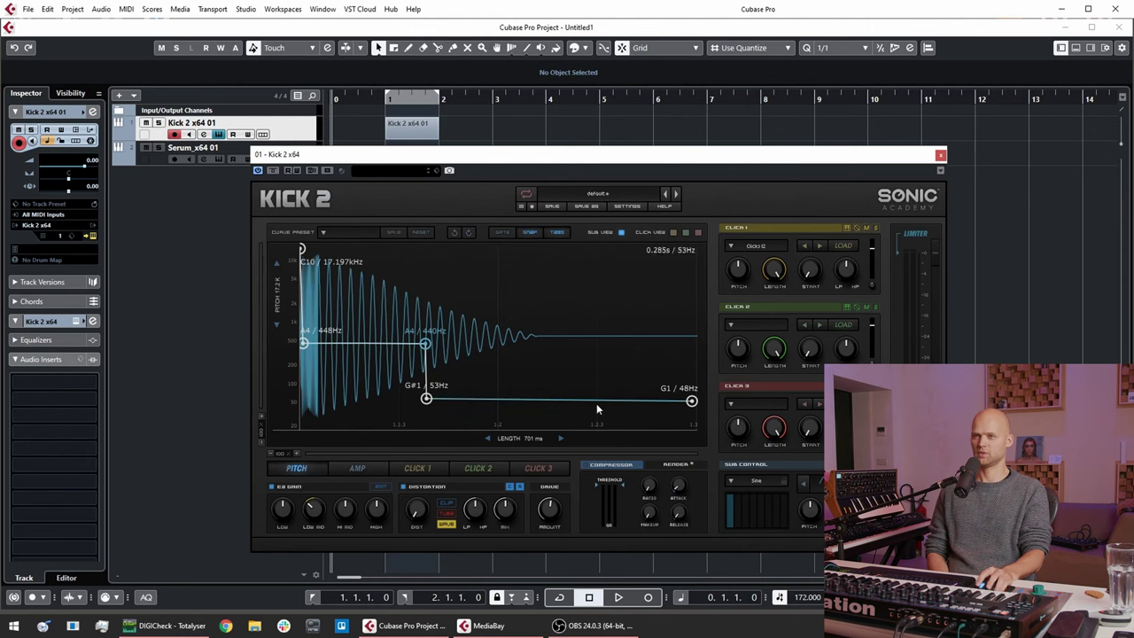
pyautogui.doubleClick(422, 347)
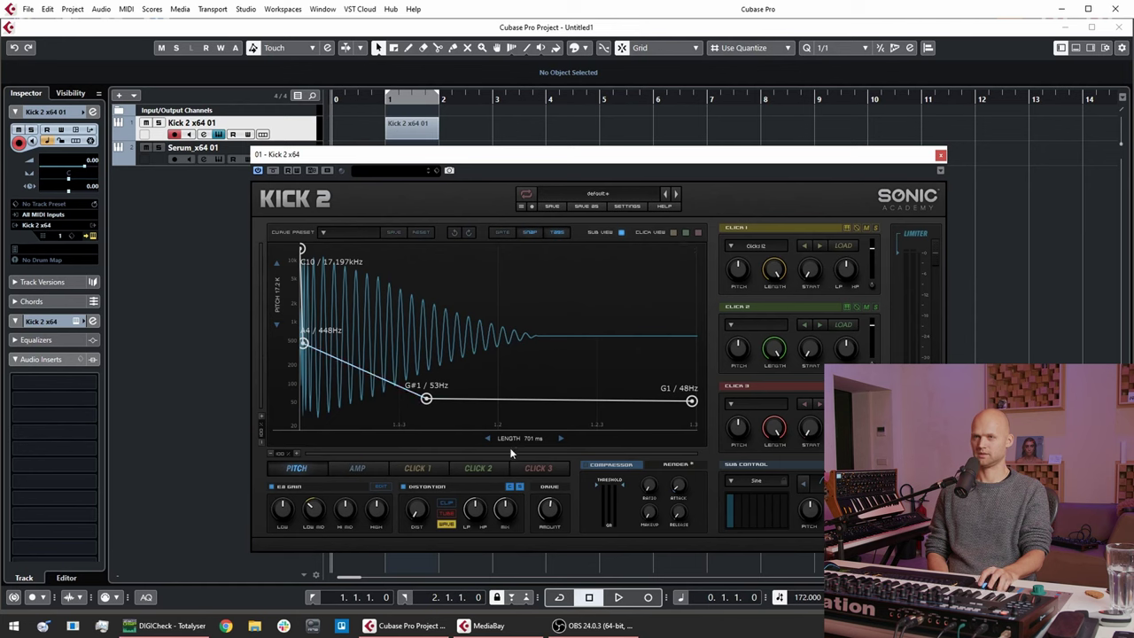
# - Reshape the pitch envelope's middle around a point at about G2 / 98 Hz and set the kick length to about 630 ms
pyautogui.moveTo(505, 438)
pyautogui.mouseDown()
pyautogui.moveTo(523, 424)
pyautogui.moveTo(522, 451)
pyautogui.moveTo(522, 434)
pyautogui.mouseUp()
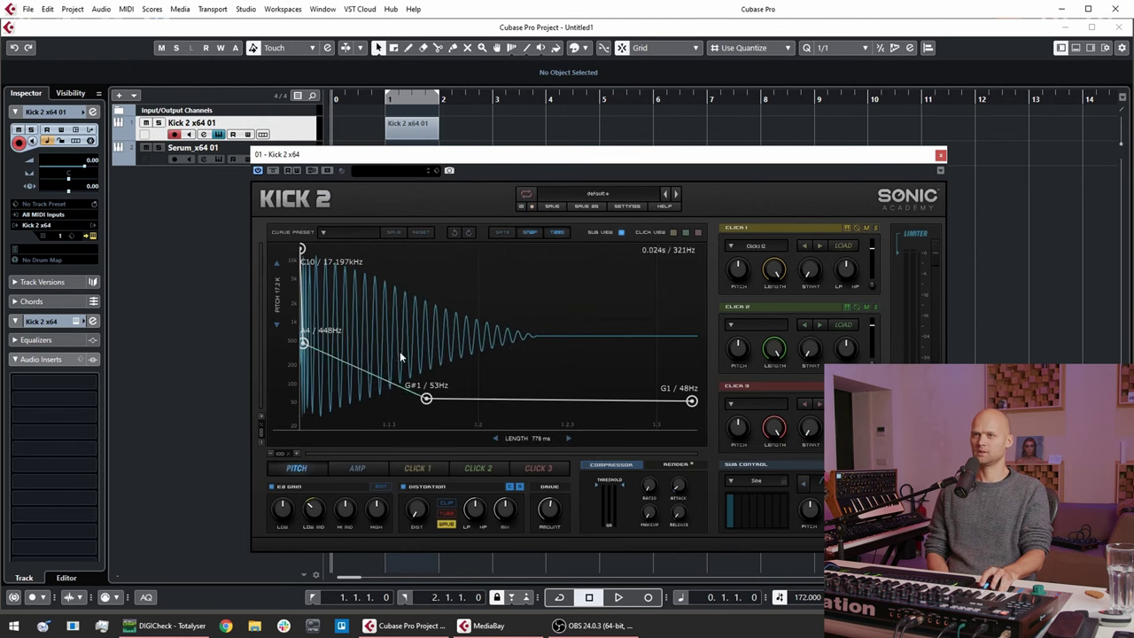
pyautogui.moveTo(392, 345); pyautogui.dragTo(426, 350)
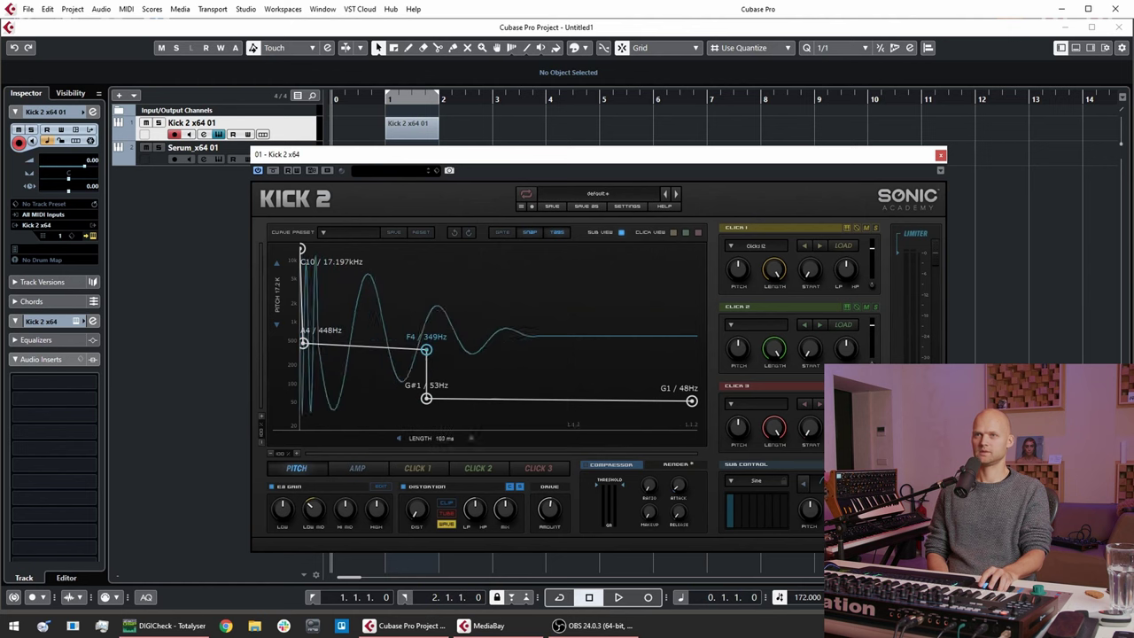
pyautogui.moveTo(529, 437); pyautogui.dragTo(529, 460)
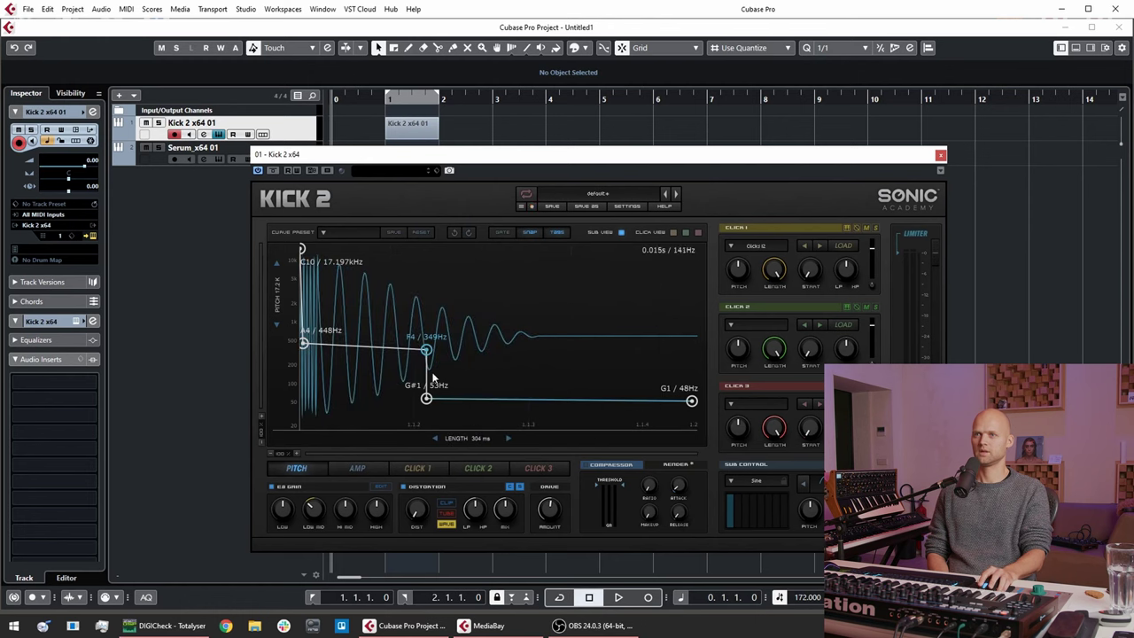
pyautogui.moveTo(426, 351); pyautogui.dragTo(453, 383)
pyautogui.moveTo(471, 437); pyautogui.dragTo(471, 412)
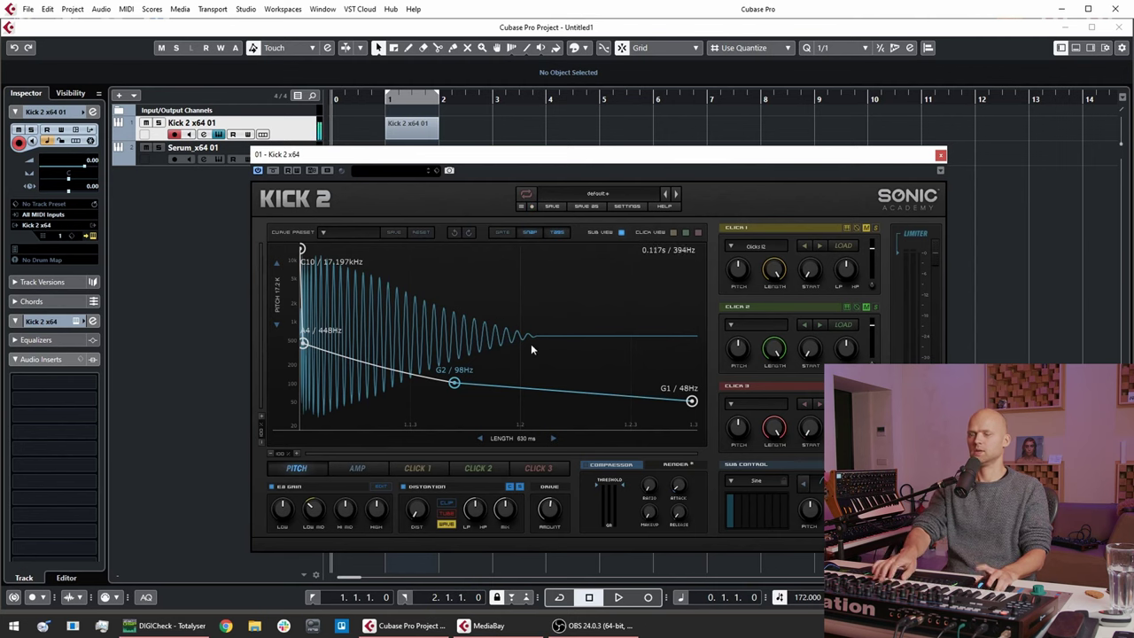
# - Toggle the mute on Click 1 to compare the kick with and without the click layer
pyautogui.click(866, 228)
pyautogui.click(875, 228)
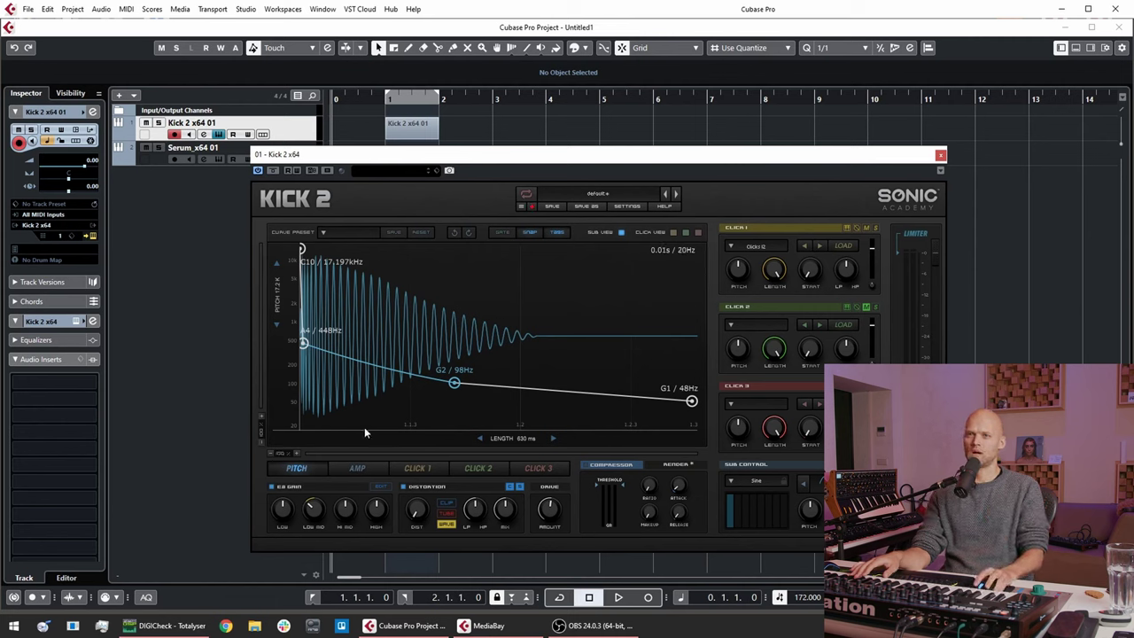
# - Flatten the amp envelope's start by deleting the 0.88 point and moving the 0.72 point earlier and up to 1.0
pyautogui.click(356, 468)
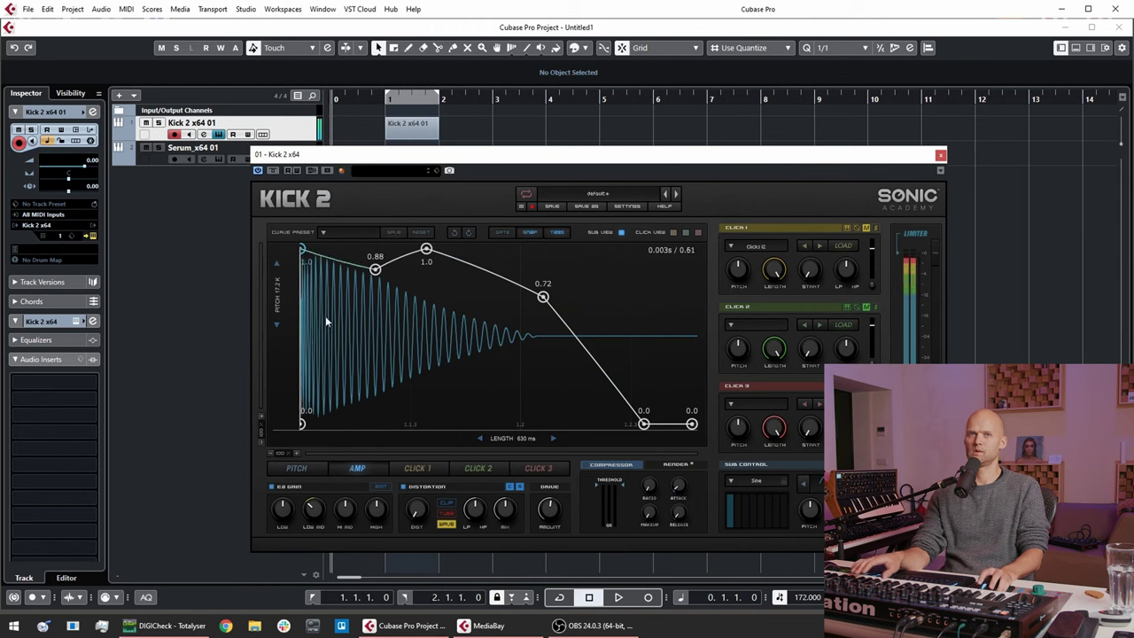
pyautogui.doubleClick(376, 269)
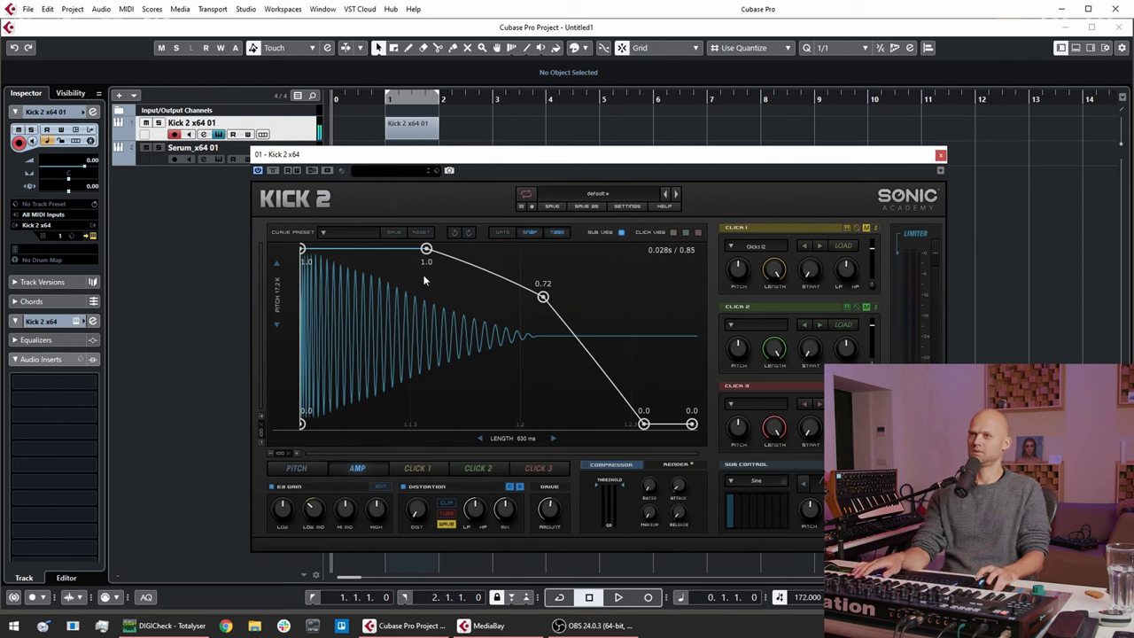
pyautogui.moveTo(542, 298); pyautogui.dragTo(489, 248)
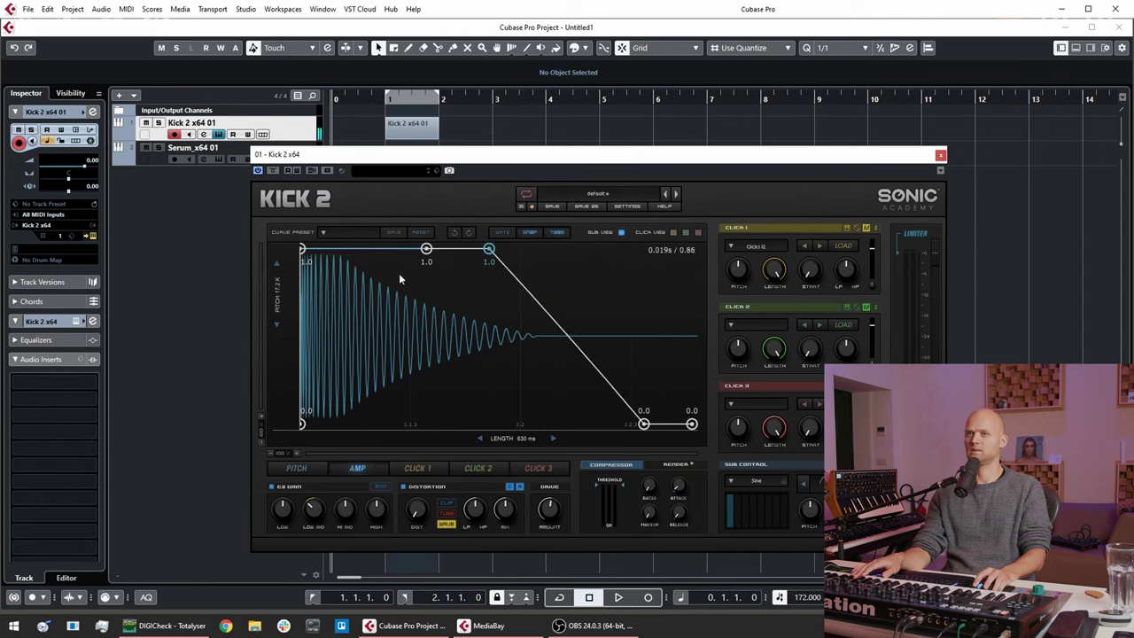
# - Lower the pitch envelope's start to about 2.489 kHz and curve its drop to a second point at about 440 Hz
pyautogui.click(296, 469)
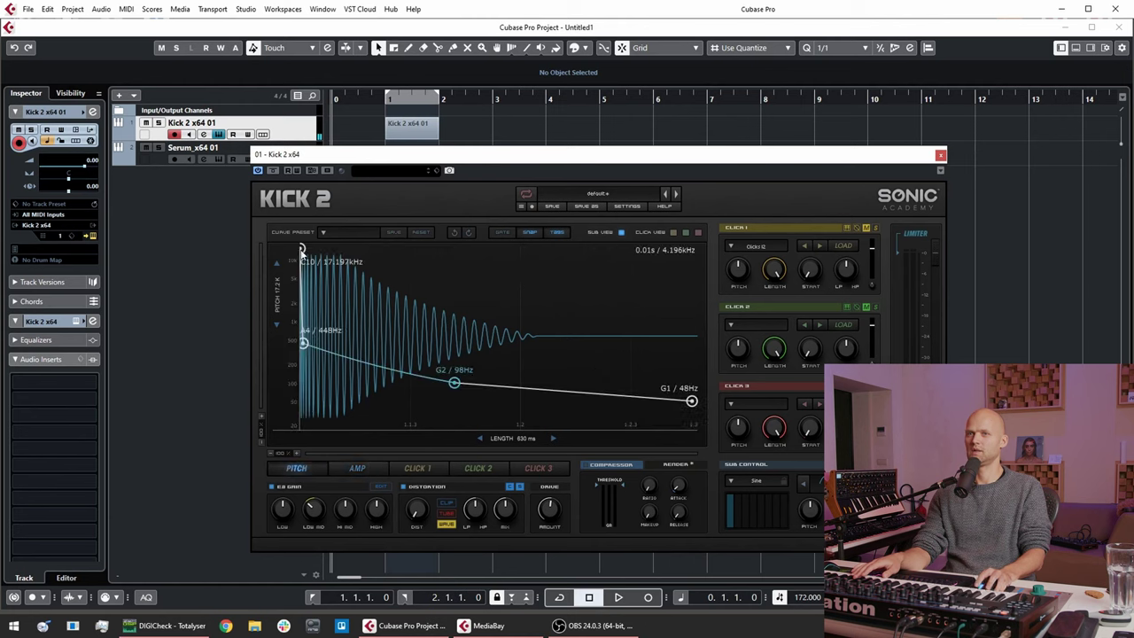
pyautogui.moveTo(302, 250); pyautogui.dragTo(299, 302)
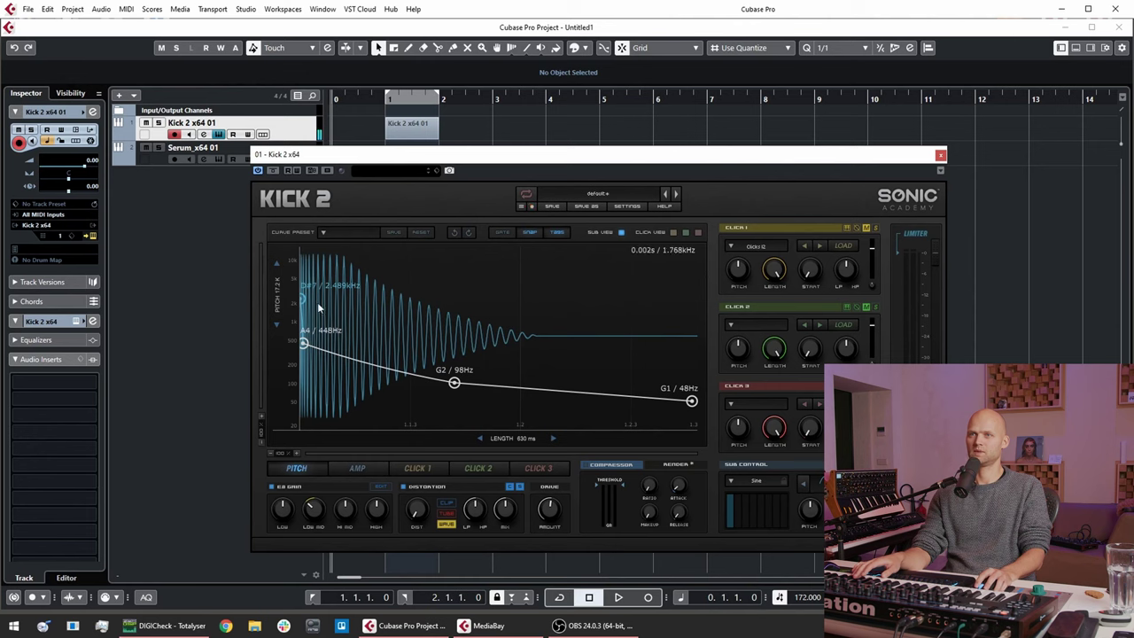
pyautogui.click(296, 453)
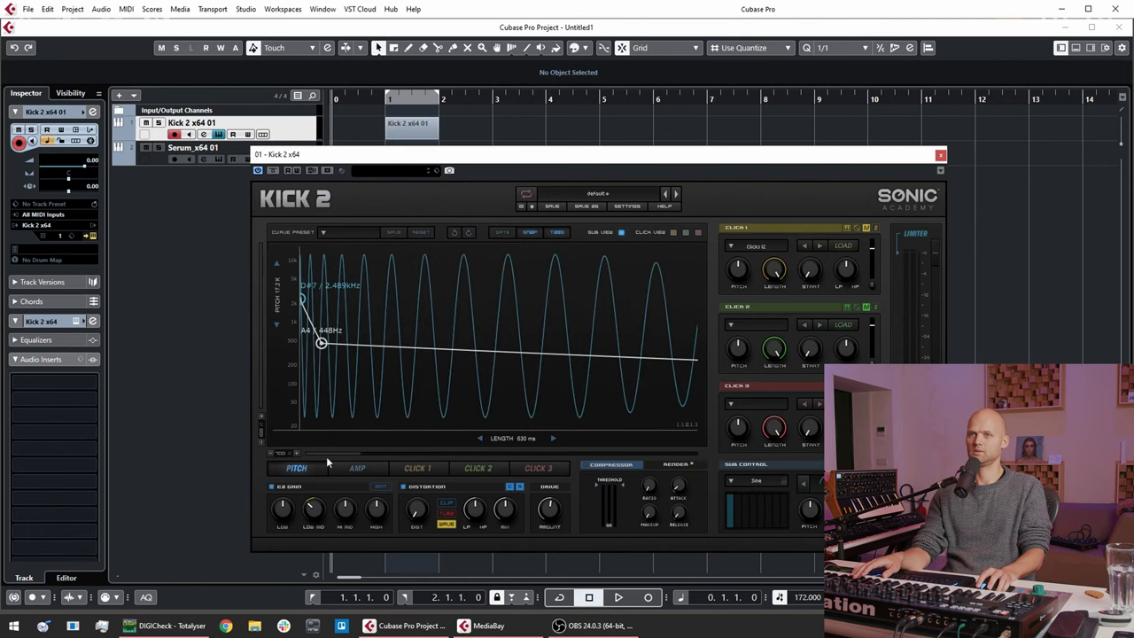
pyautogui.moveTo(320, 343)
pyautogui.mouseDown()
pyautogui.moveTo(345, 348)
pyautogui.moveTo(319, 351)
pyautogui.moveTo(315, 338)
pyautogui.mouseUp()
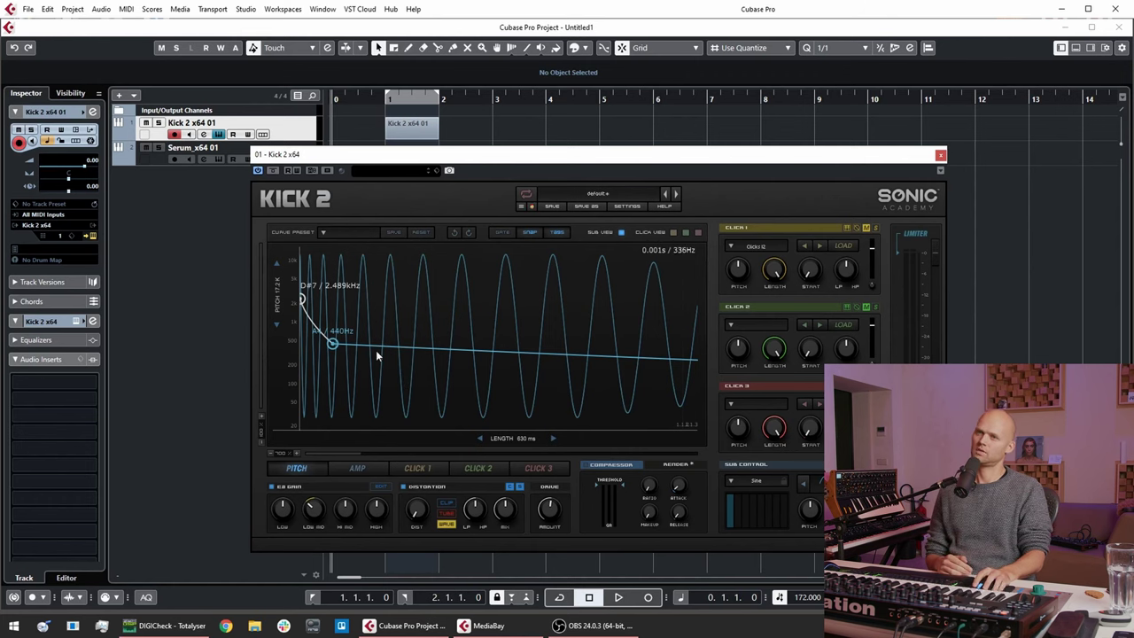
pyautogui.click(375, 350)
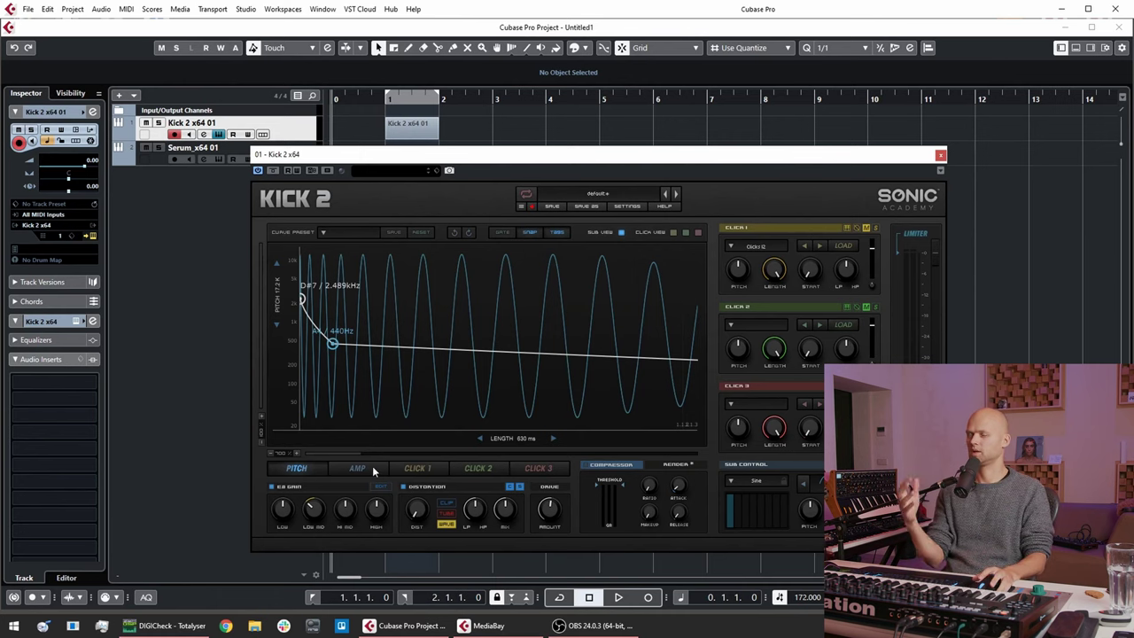
# - Lengthen the amp envelope's attack slightly by moving its first 1.0 point a little later in time
pyautogui.click(373, 471)
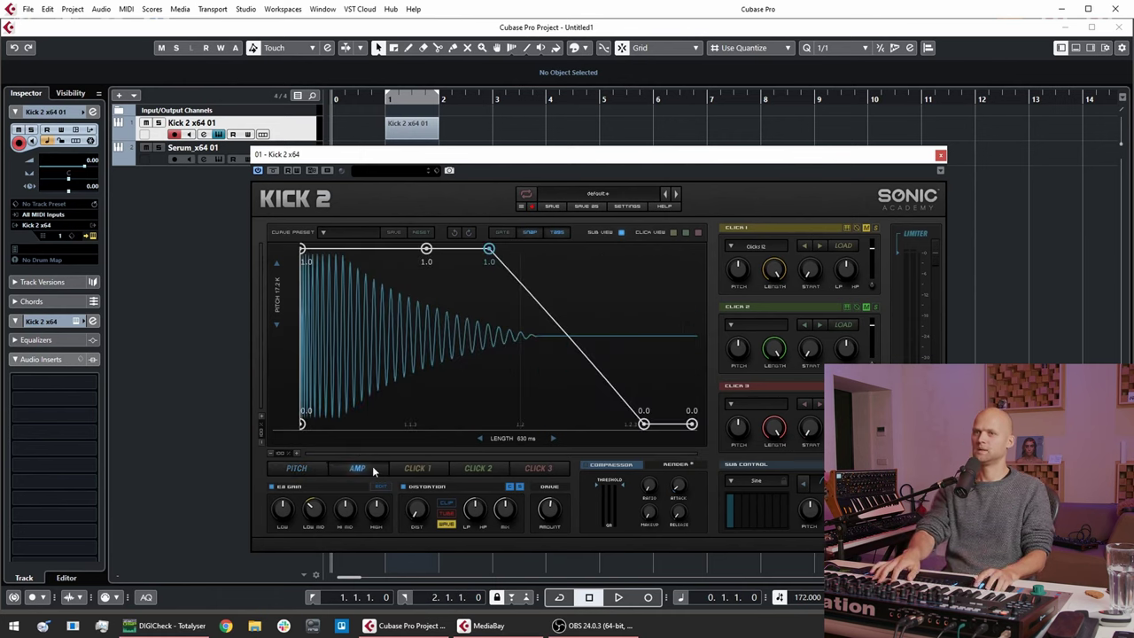
pyautogui.click(304, 468)
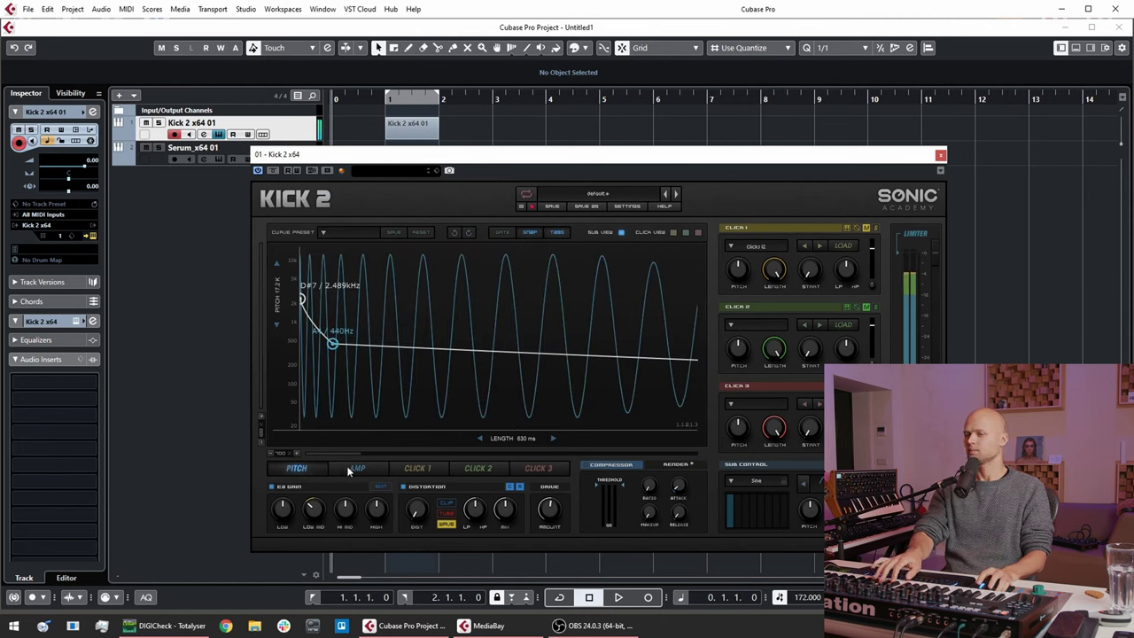
pyautogui.click(348, 470)
pyautogui.moveTo(303, 251); pyautogui.dragTo(304, 249)
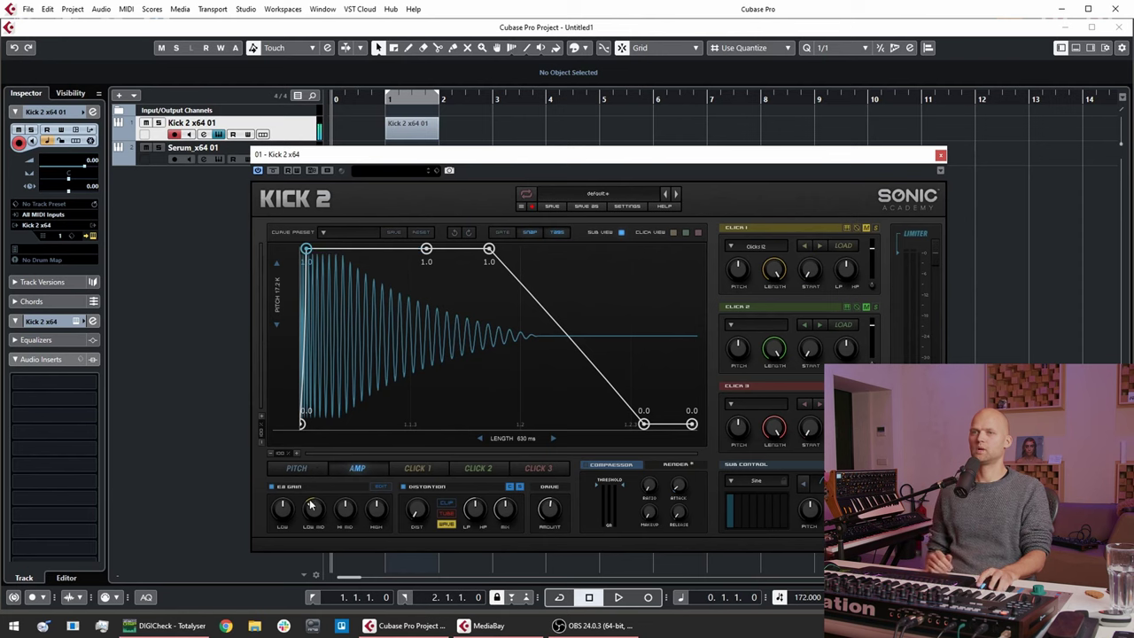
# - Lower the pitch envelope's middle point to about C2 / 65 Hz and its end point to about G0 / 24 Hz
pyautogui.click(296, 468)
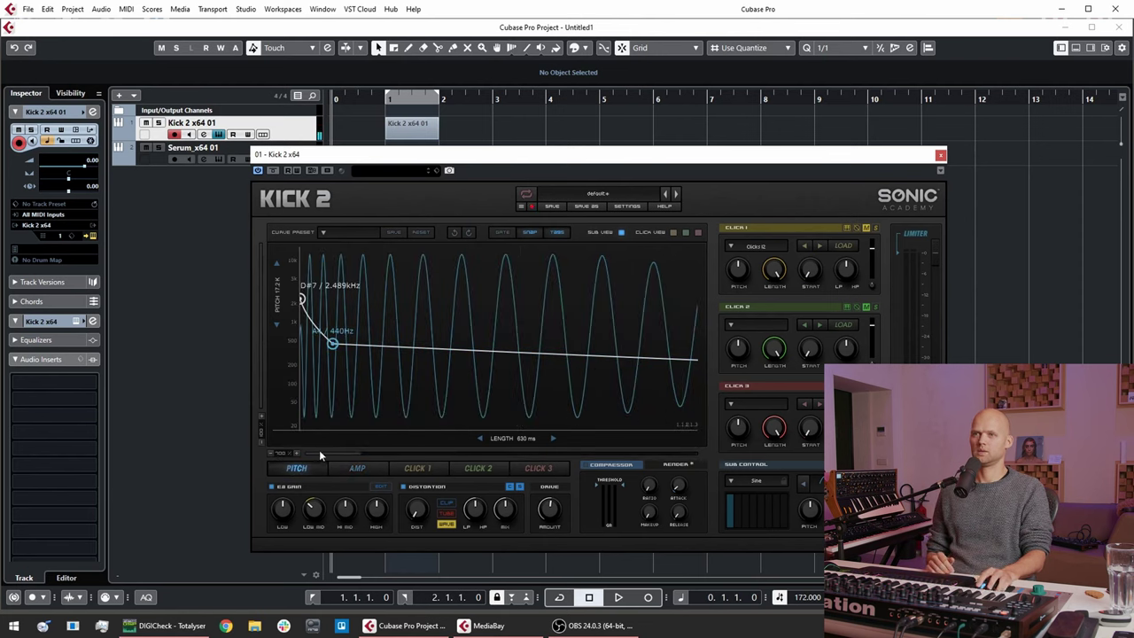
pyautogui.click(271, 454)
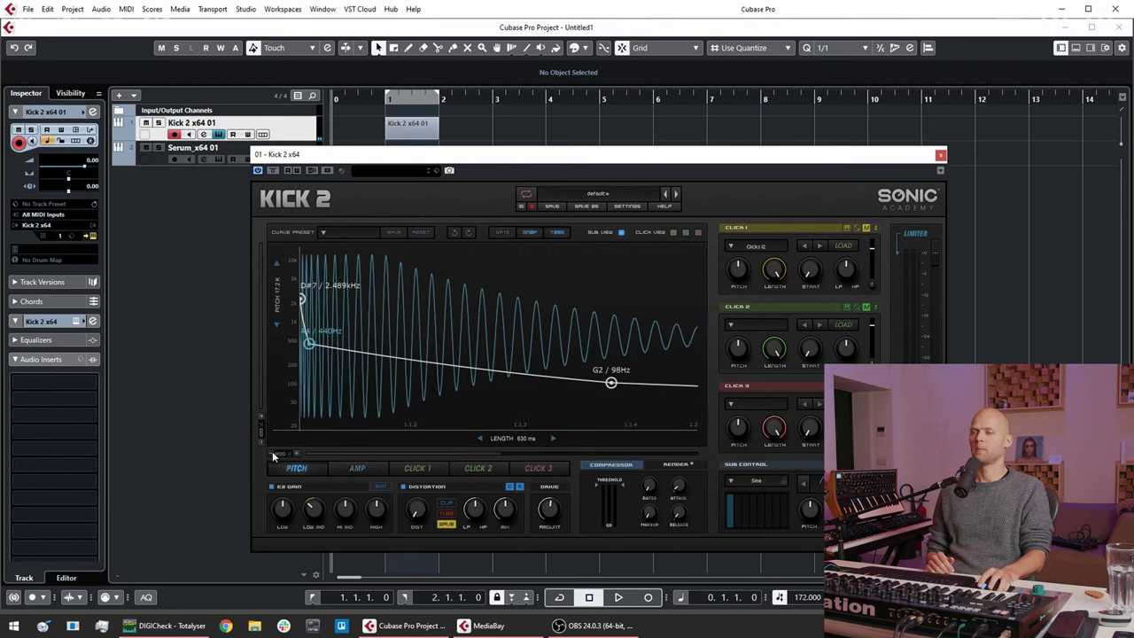
pyautogui.moveTo(454, 384); pyautogui.dragTo(433, 388)
pyautogui.moveTo(691, 400); pyautogui.dragTo(692, 424)
pyautogui.moveTo(438, 393); pyautogui.dragTo(437, 397)
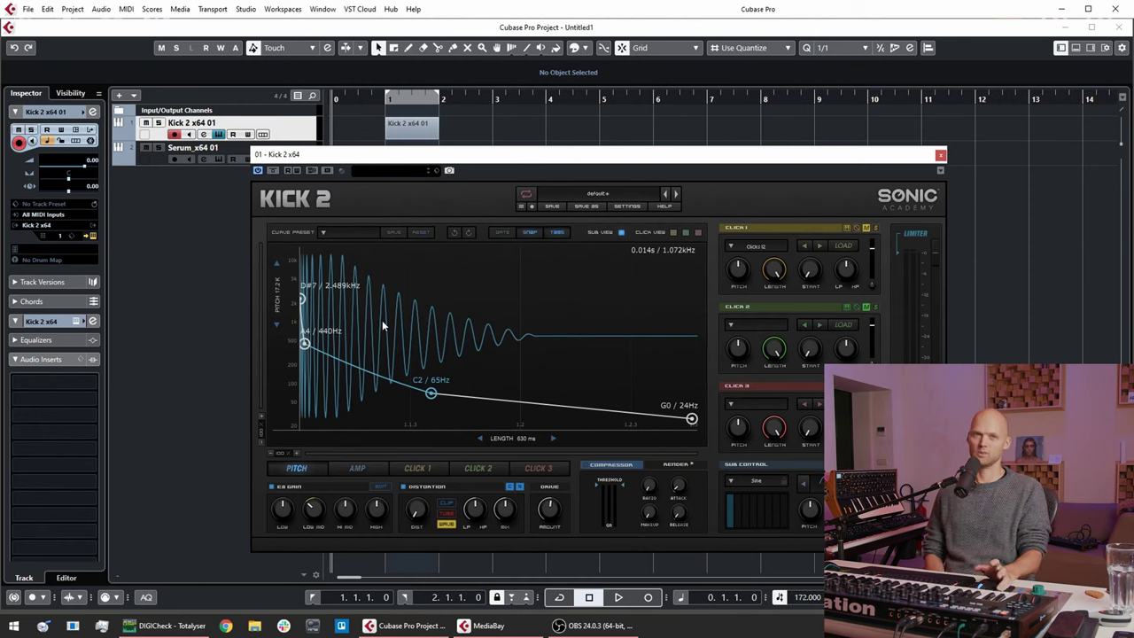
# - Raise the pitch envelope's start to about 16.744 kHz and move the 440 Hz point slightly later
pyautogui.click(354, 467)
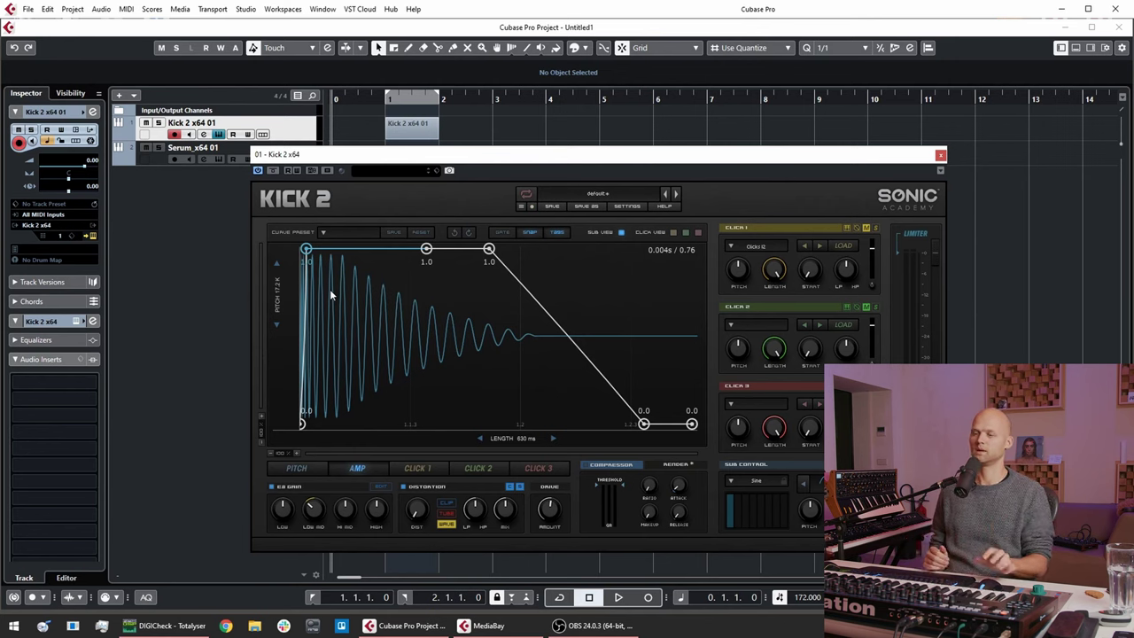
pyautogui.click(293, 466)
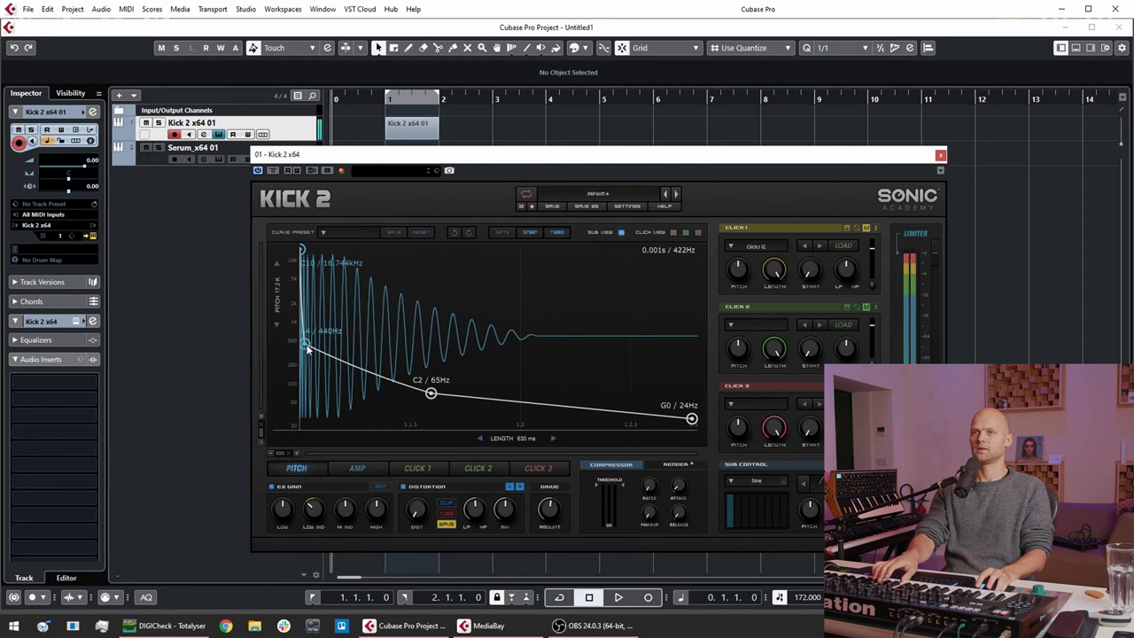
pyautogui.moveTo(307, 347); pyautogui.dragTo(312, 342)
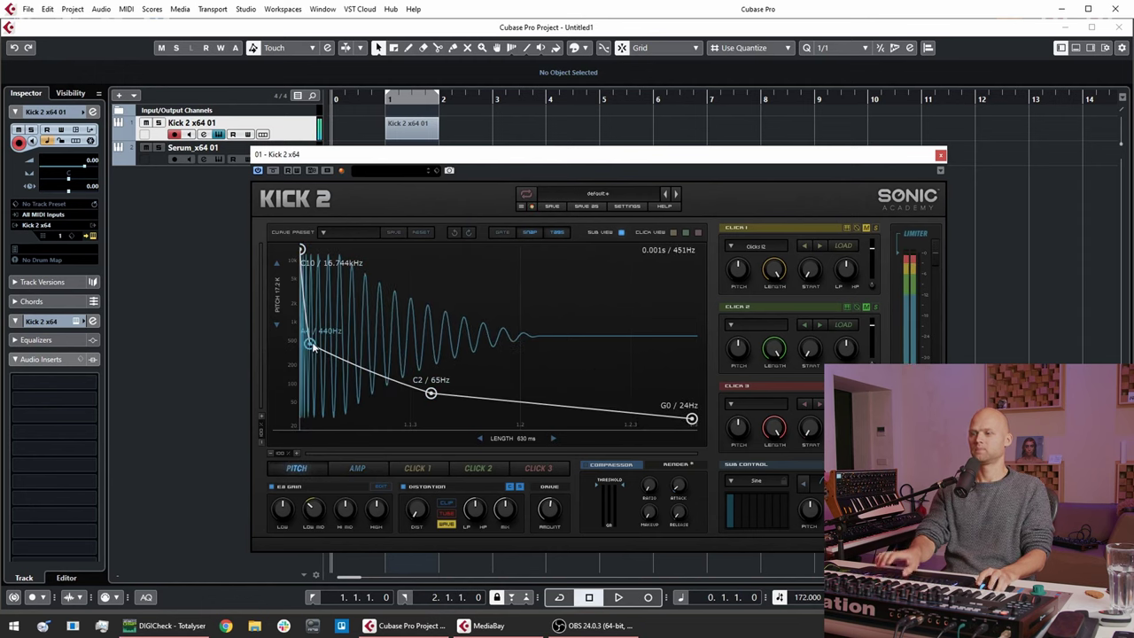
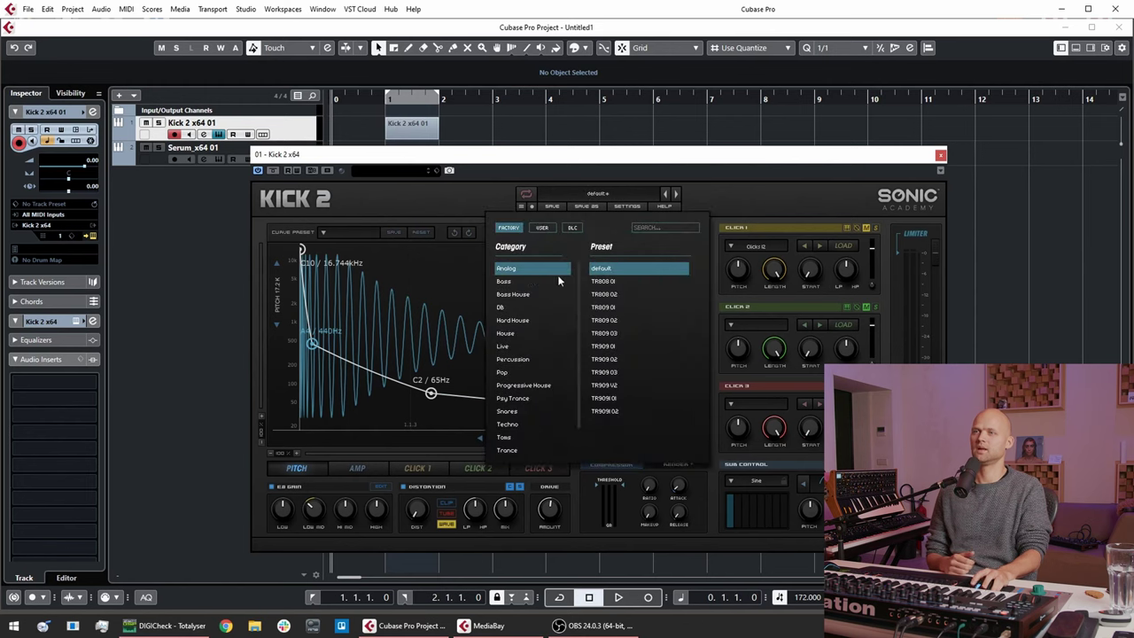
# - Load the default factory preset from the Analog category and mute Click 1
pyautogui.click(601, 273)
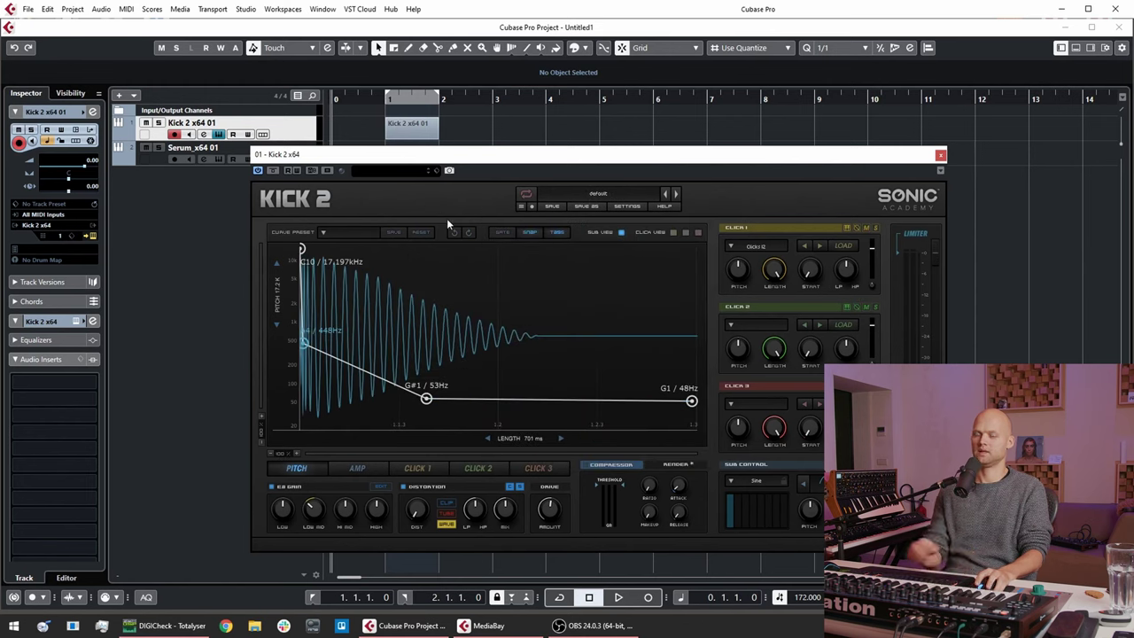
pyautogui.click(865, 228)
# - Delay the amp envelope's first peak, and bend the pitch envelope's drop from 448 Hz to 53 Hz into a curve
pyautogui.click(357, 467)
pyautogui.moveTo(328, 247); pyautogui.dragTo(344, 249)
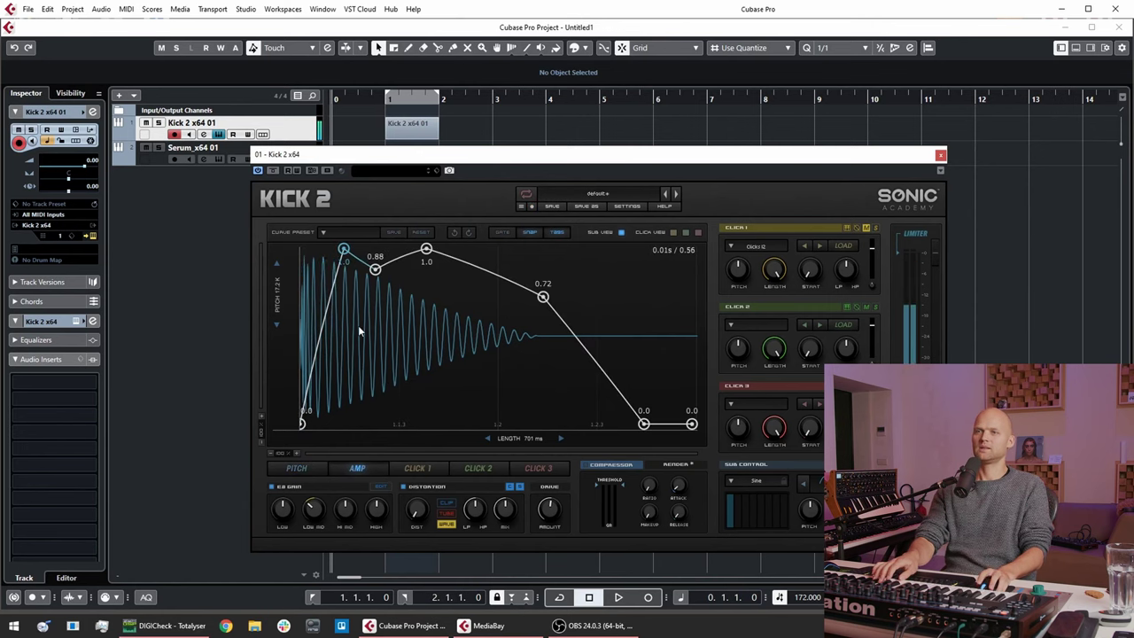
pyautogui.click(301, 470)
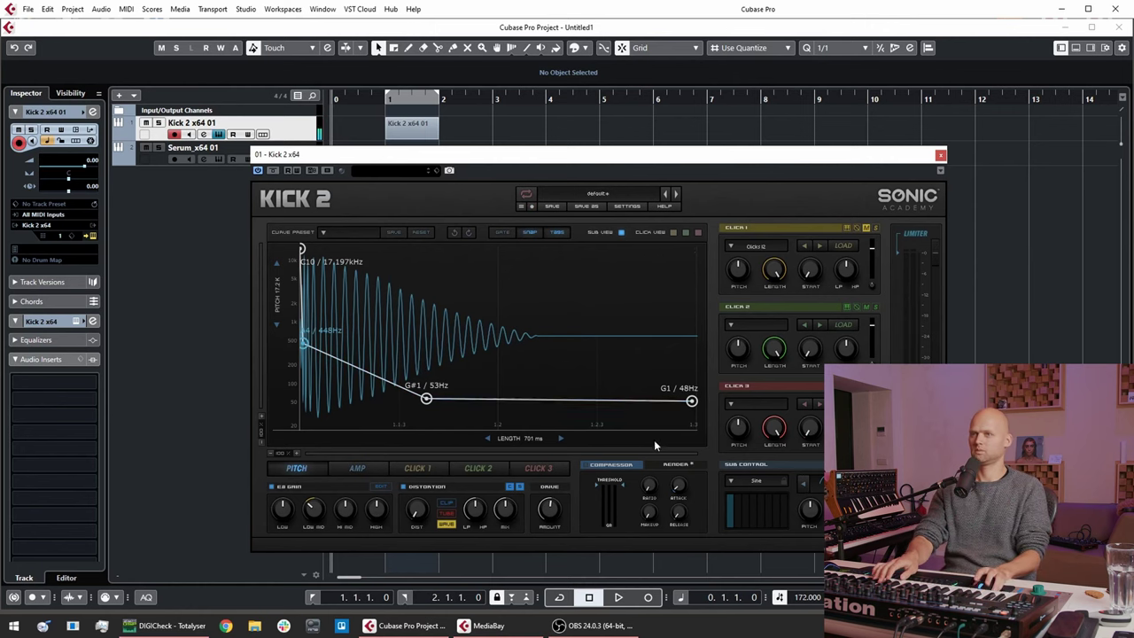
pyautogui.moveTo(425, 402)
pyautogui.mouseDown()
pyautogui.moveTo(363, 472)
pyautogui.moveTo(362, 438)
pyautogui.moveTo(440, 413)
pyautogui.mouseUp()
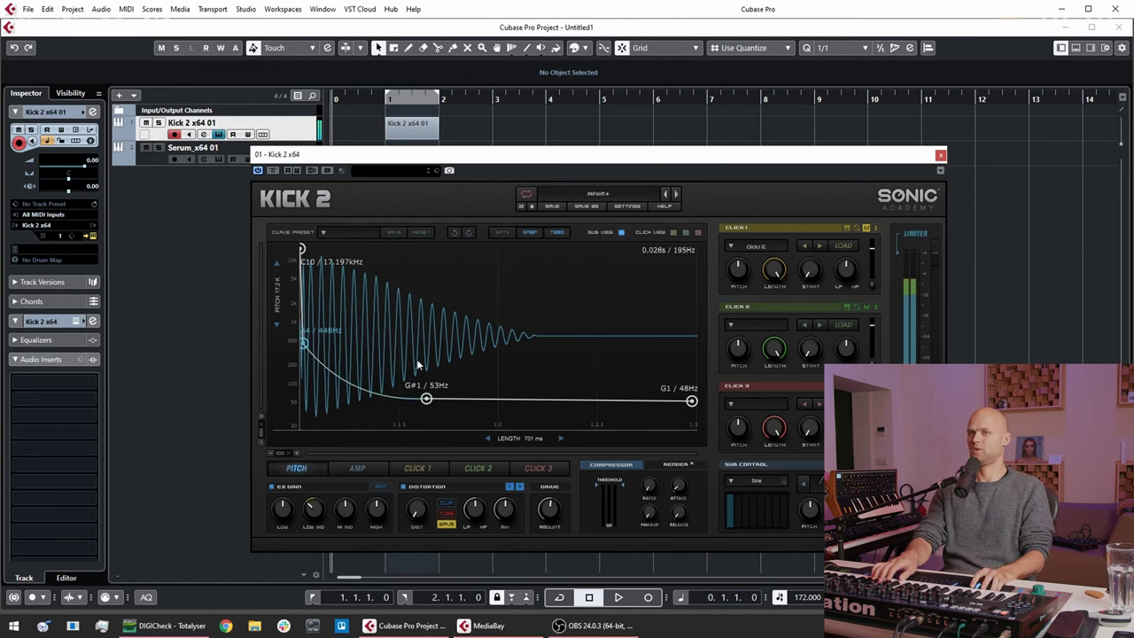
# - Move the amp envelope's first peak back to the very start and mute Click 1
pyautogui.click(375, 466)
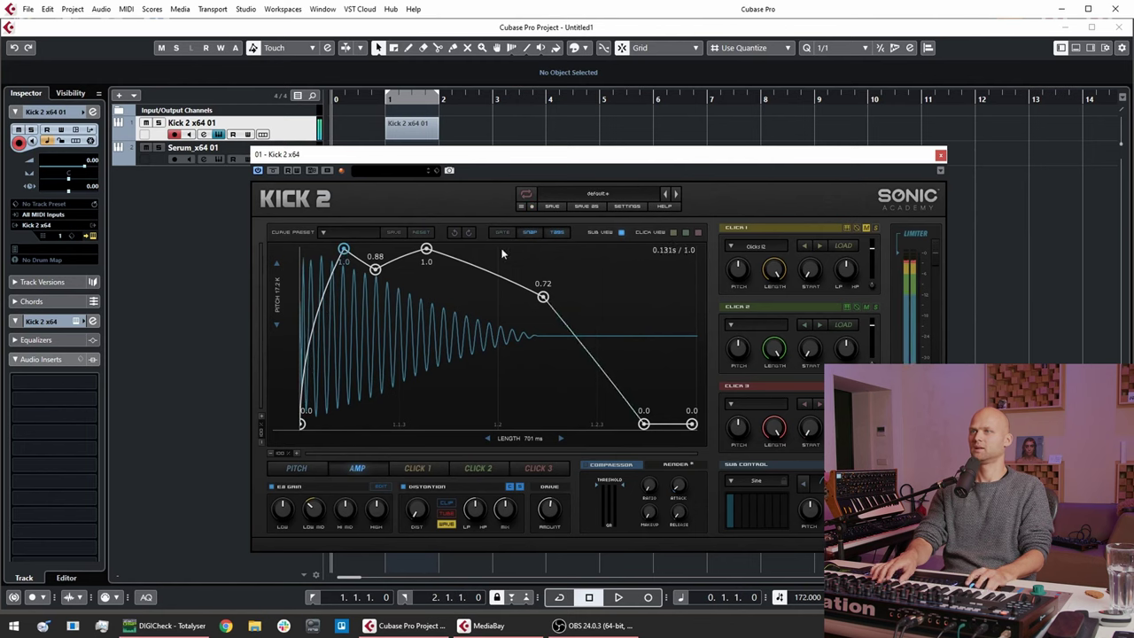
pyautogui.moveTo(342, 249); pyautogui.dragTo(301, 249)
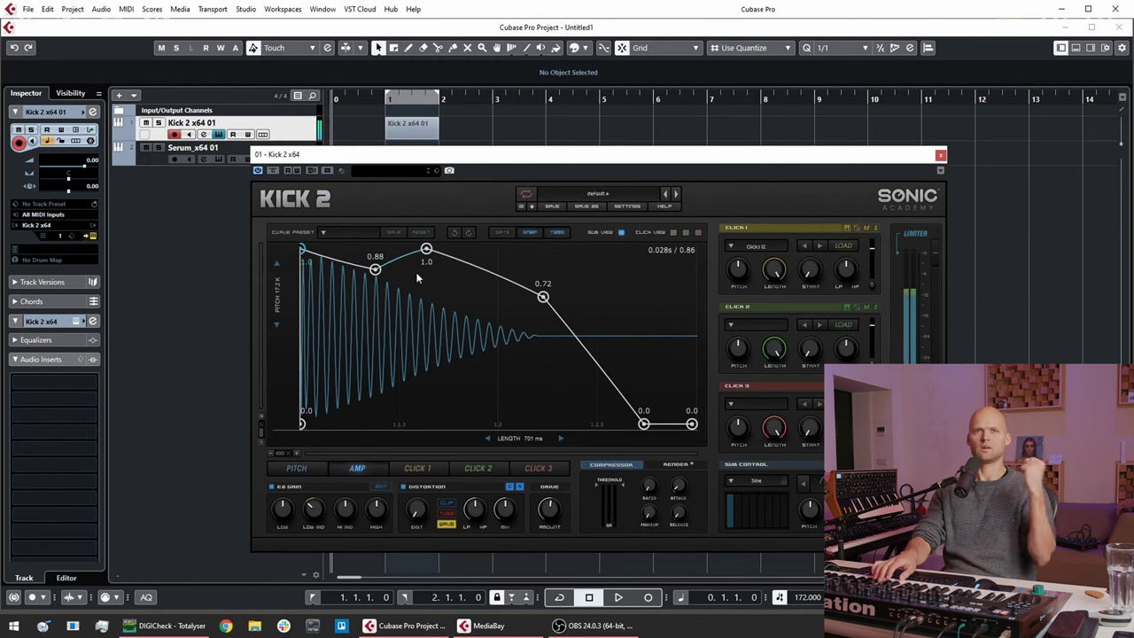
pyautogui.click(867, 228)
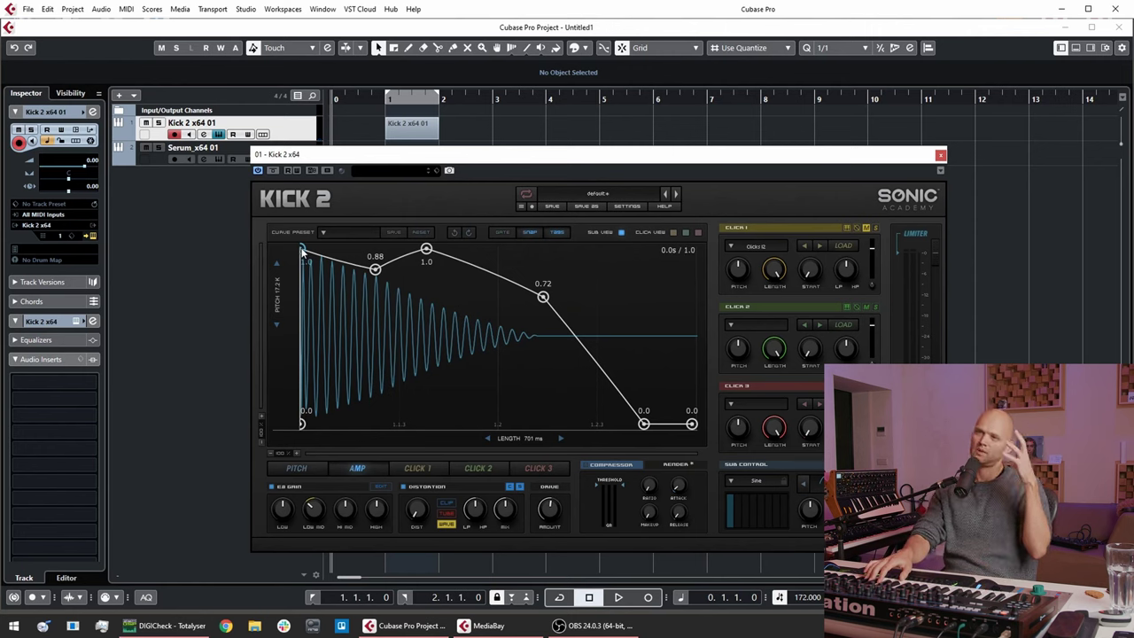
# - Move the amp envelope's first peak slightly later to soften the attack, and delete the 0.88 point
pyautogui.moveTo(302, 252); pyautogui.dragTo(319, 250)
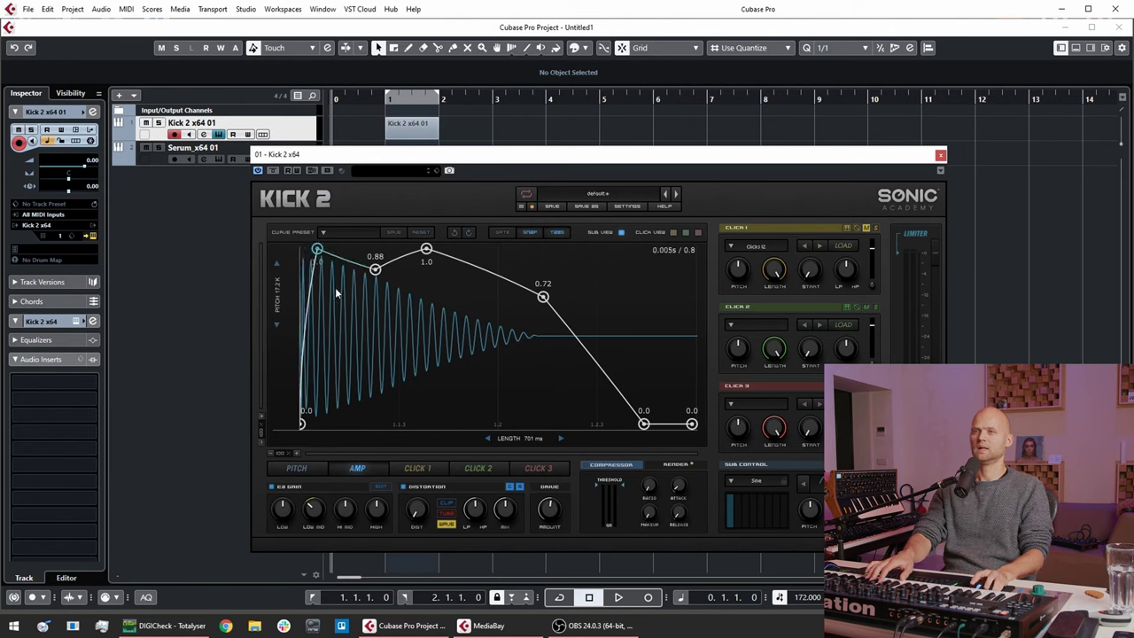
pyautogui.doubleClick(375, 268)
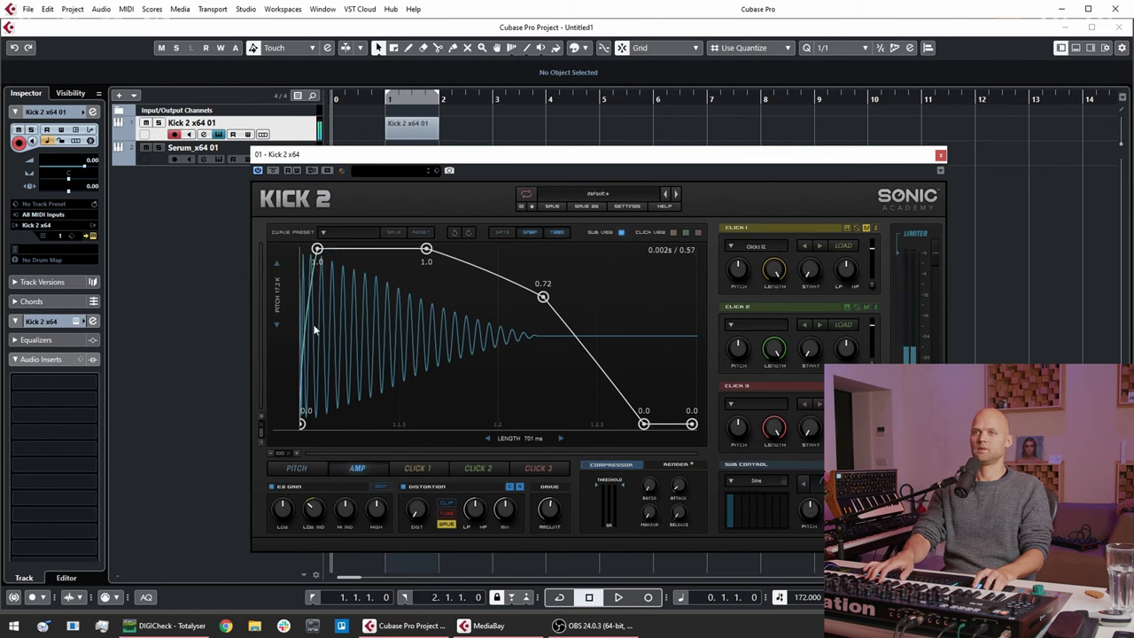
# - Lower the pitch envelope's start point to 3.322 kHz and its end point to 24 Hz
pyautogui.click(301, 468)
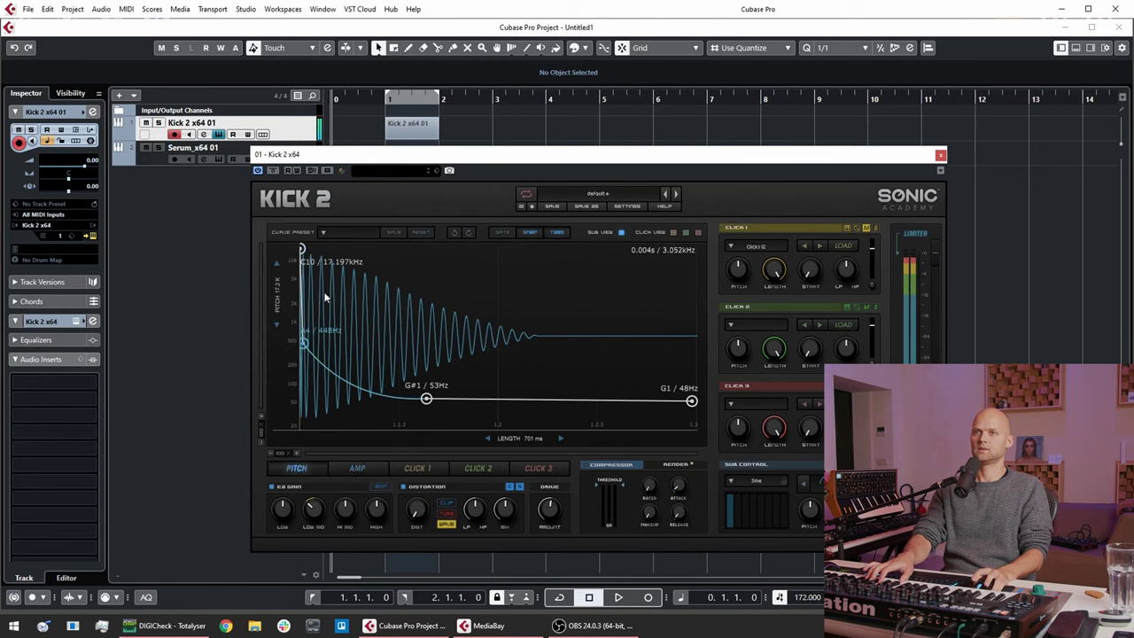
pyautogui.moveTo(302, 250); pyautogui.dragTo(288, 301)
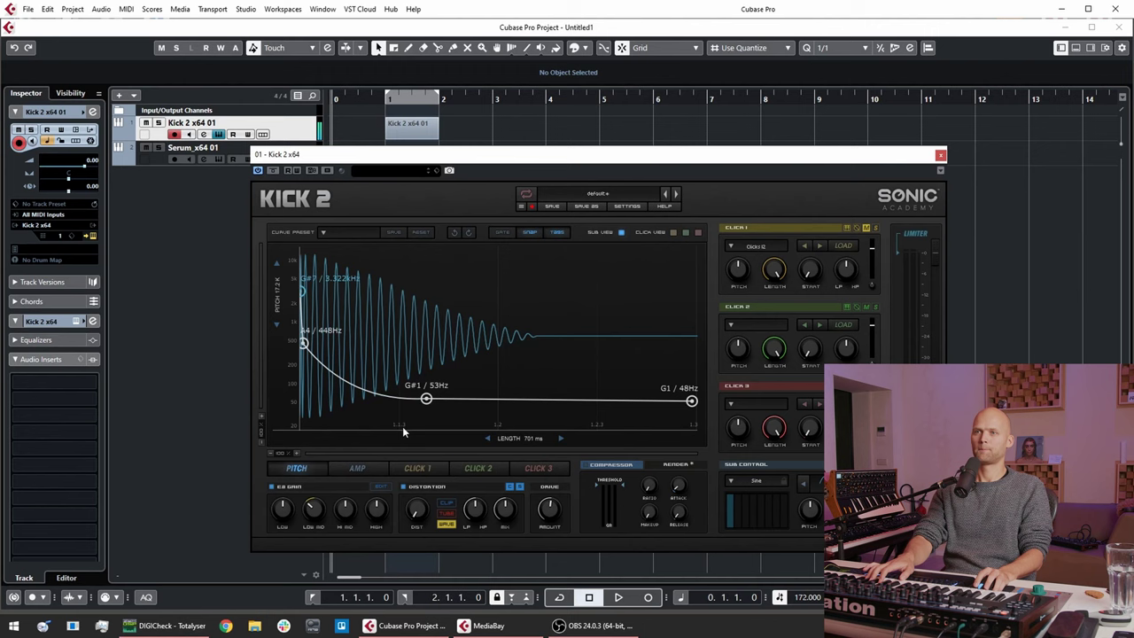
pyautogui.moveTo(691, 400); pyautogui.dragTo(691, 418)
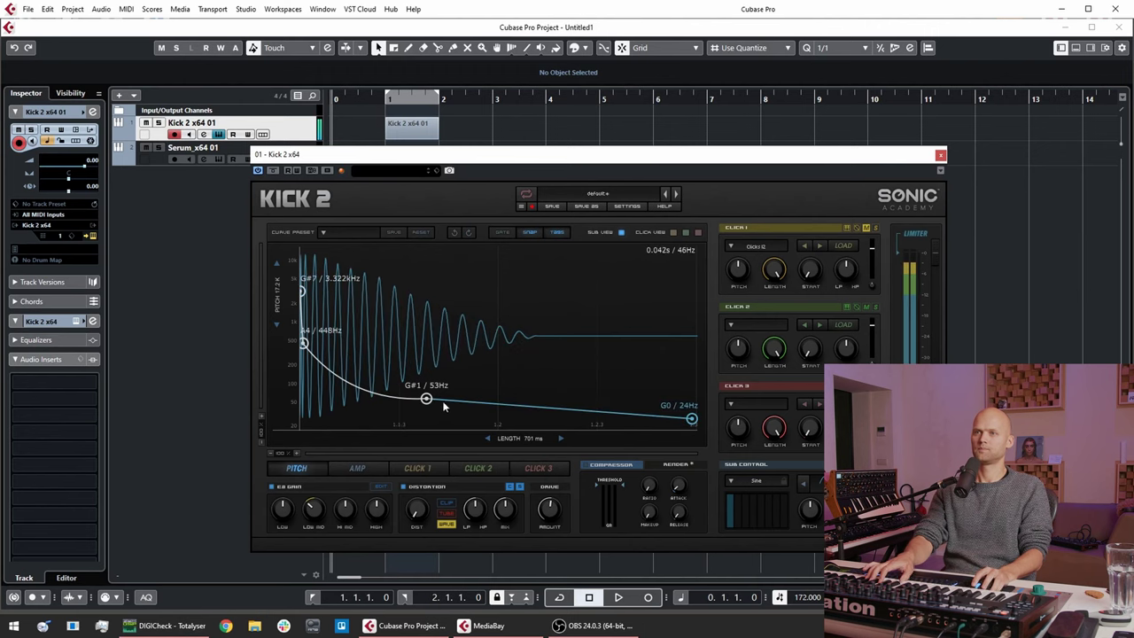
# - Reshape the amp envelope without the 0.72 point, holding full level longer and dropping steeply to zero at about 0.14 s
pyautogui.click(358, 468)
pyautogui.moveTo(542, 296); pyautogui.dragTo(450, 249)
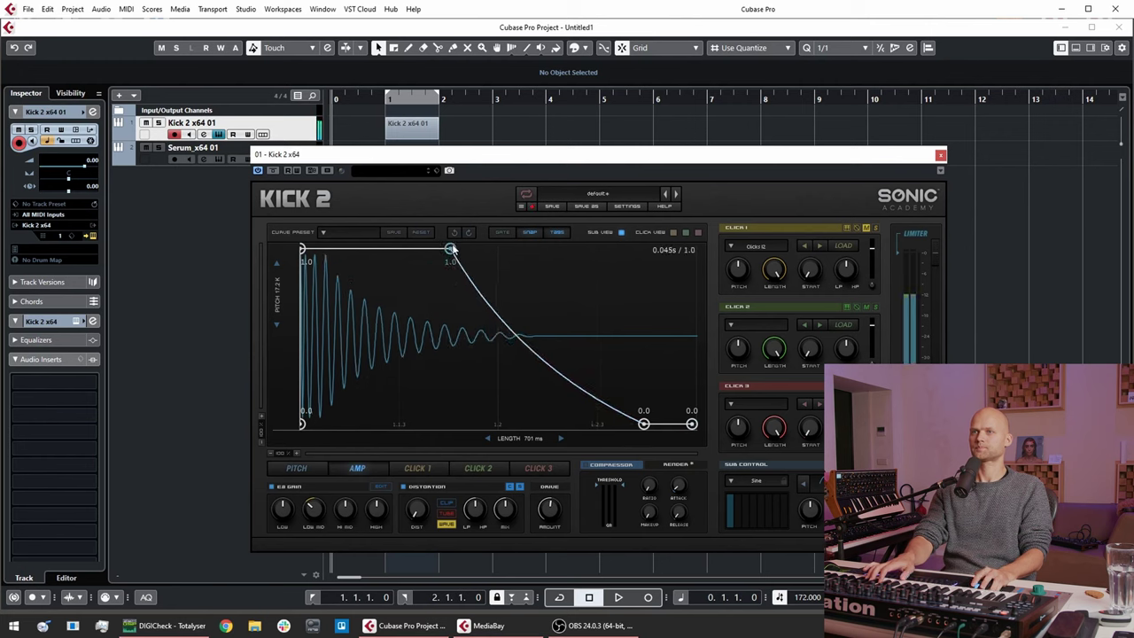
pyautogui.moveTo(643, 423); pyautogui.dragTo(544, 450)
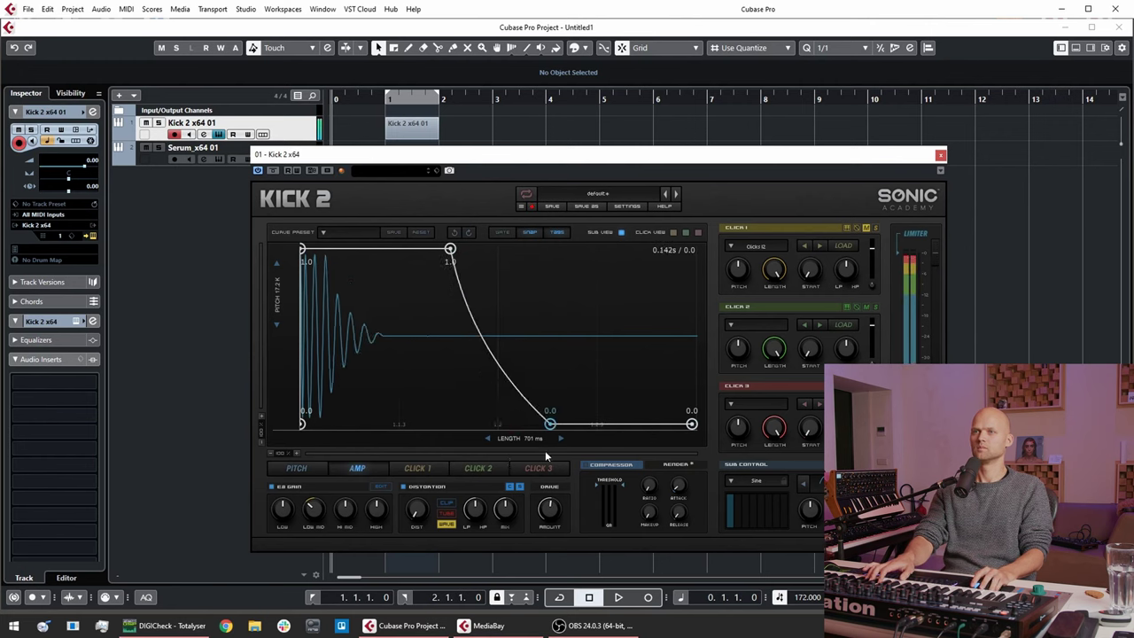
pyautogui.moveTo(450, 249); pyautogui.dragTo(508, 241)
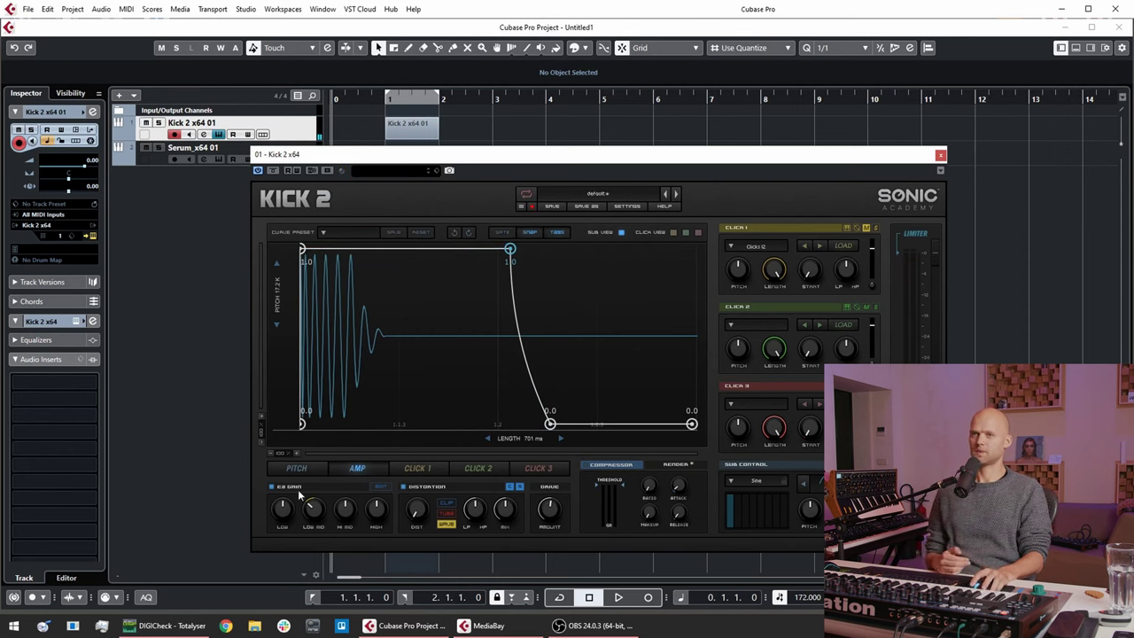
# - Check the kick's EQ curve and ease the low-mid cut at 195 Hz to -1.0 dB
pyautogui.click(380, 487)
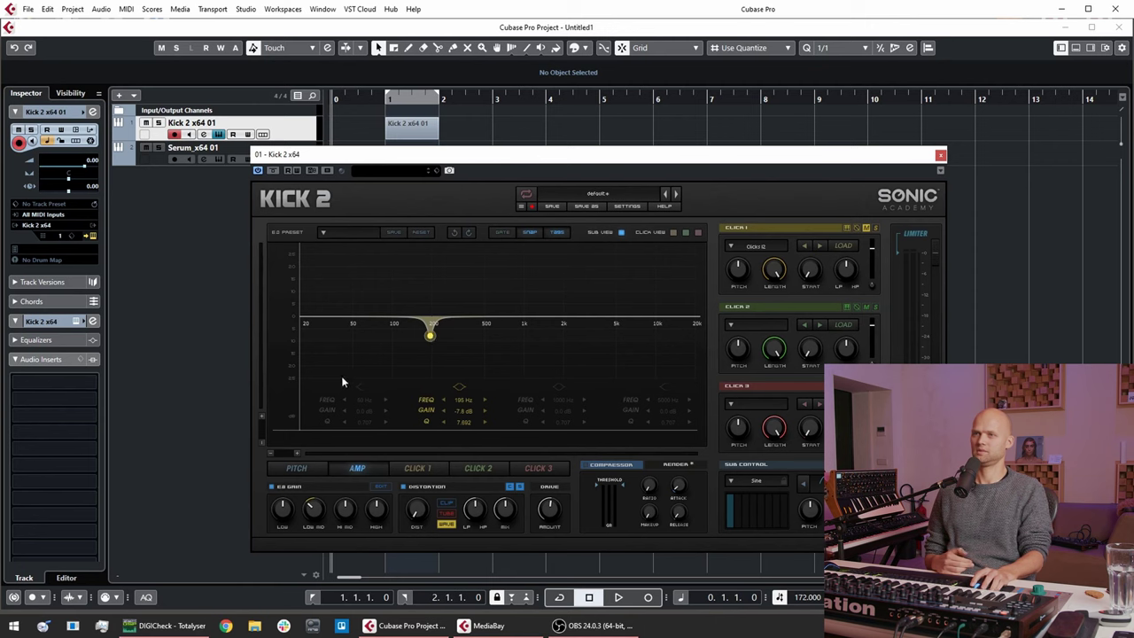
pyautogui.click(381, 488)
pyautogui.moveTo(352, 521); pyautogui.dragTo(373, 505)
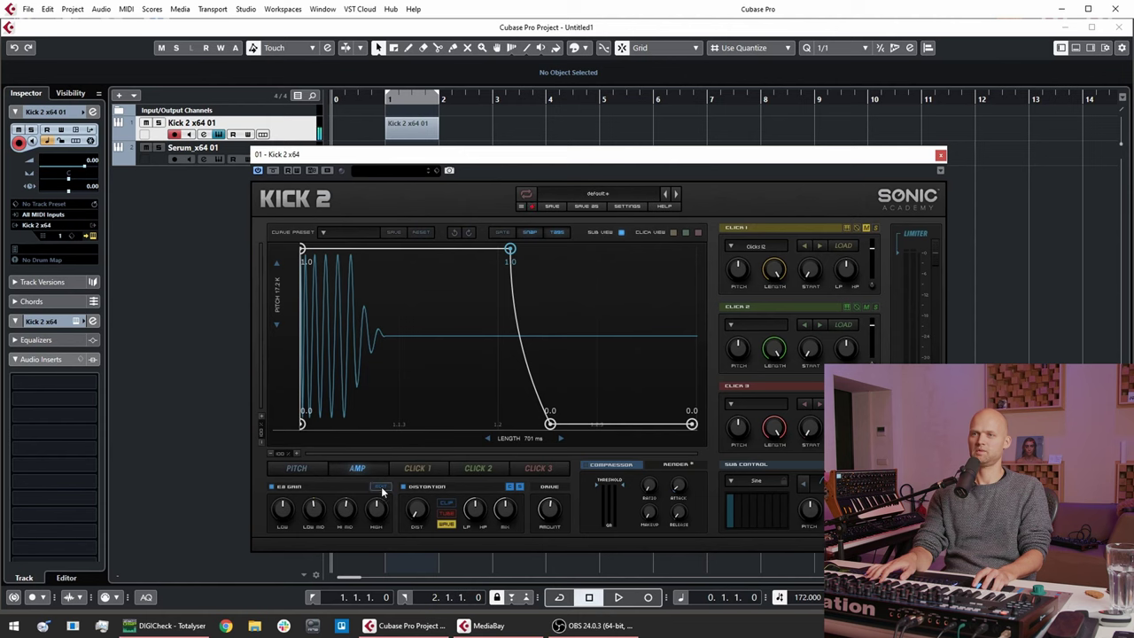
# - Try boosting the EQ's hi-mid band at 1000 Hz to 8.0 dB, and return the band to neutral
pyautogui.click(380, 486)
pyautogui.click(559, 390)
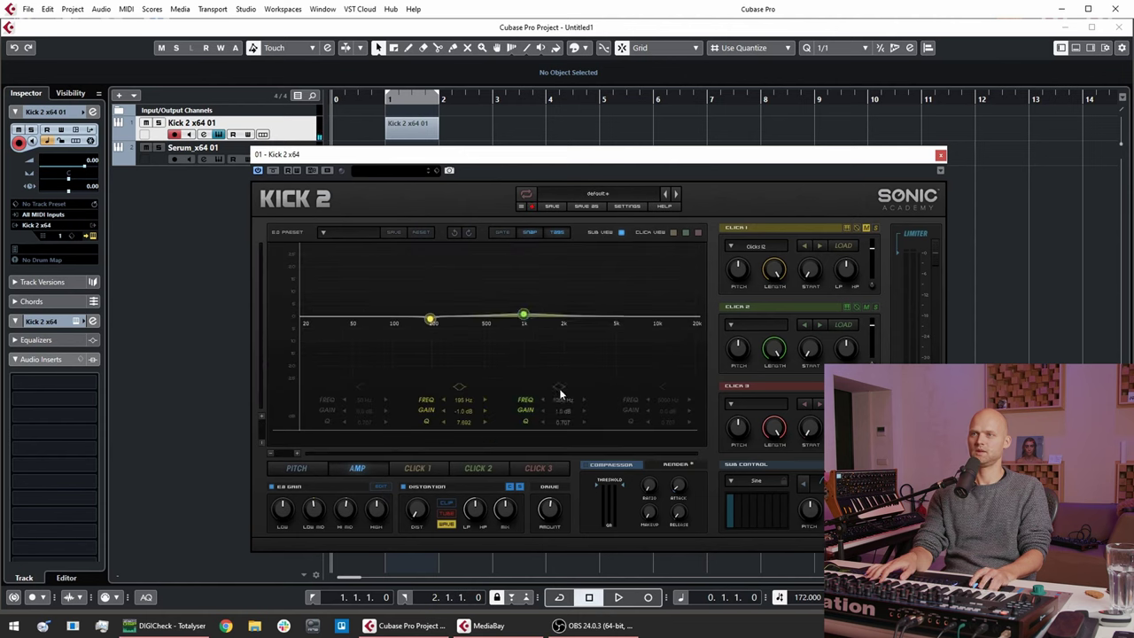
pyautogui.moveTo(345, 507); pyautogui.dragTo(352, 456)
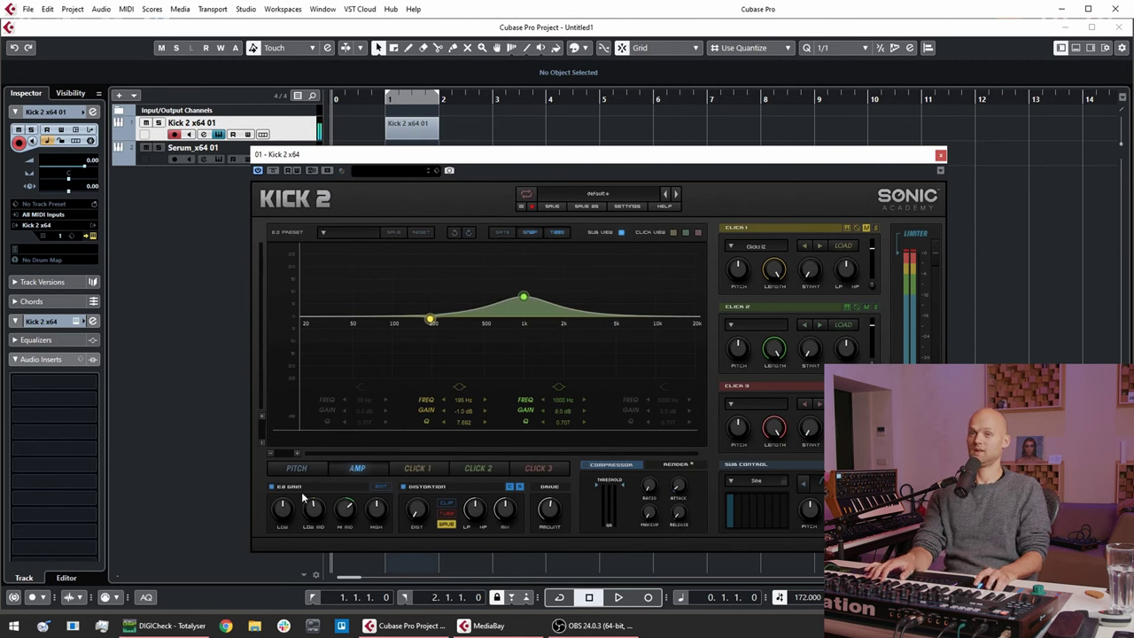
pyautogui.click(379, 487)
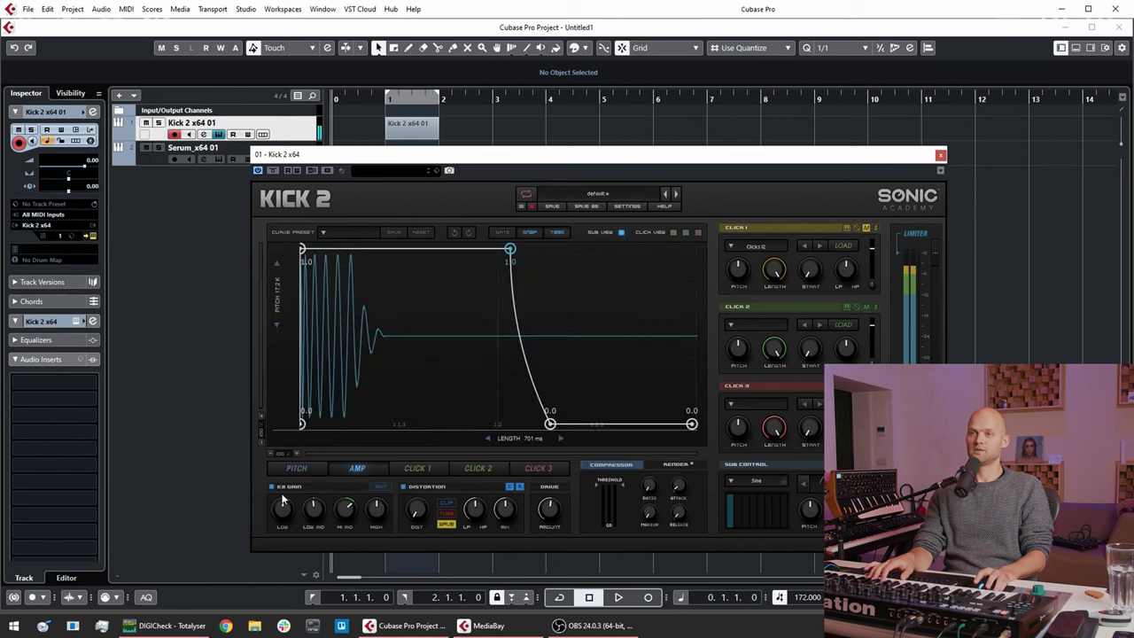
pyautogui.moveTo(333, 519); pyautogui.dragTo(350, 505)
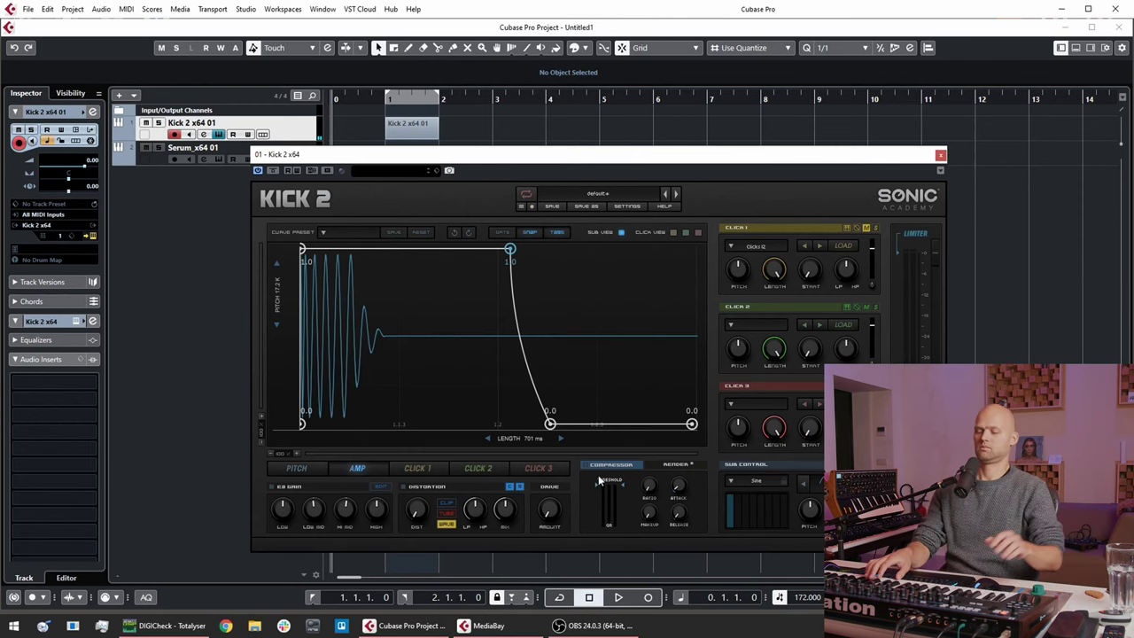
# - Render the kick at key C0 and velocity 100, and place the audio on a new track at bar 1
pyautogui.click(671, 464)
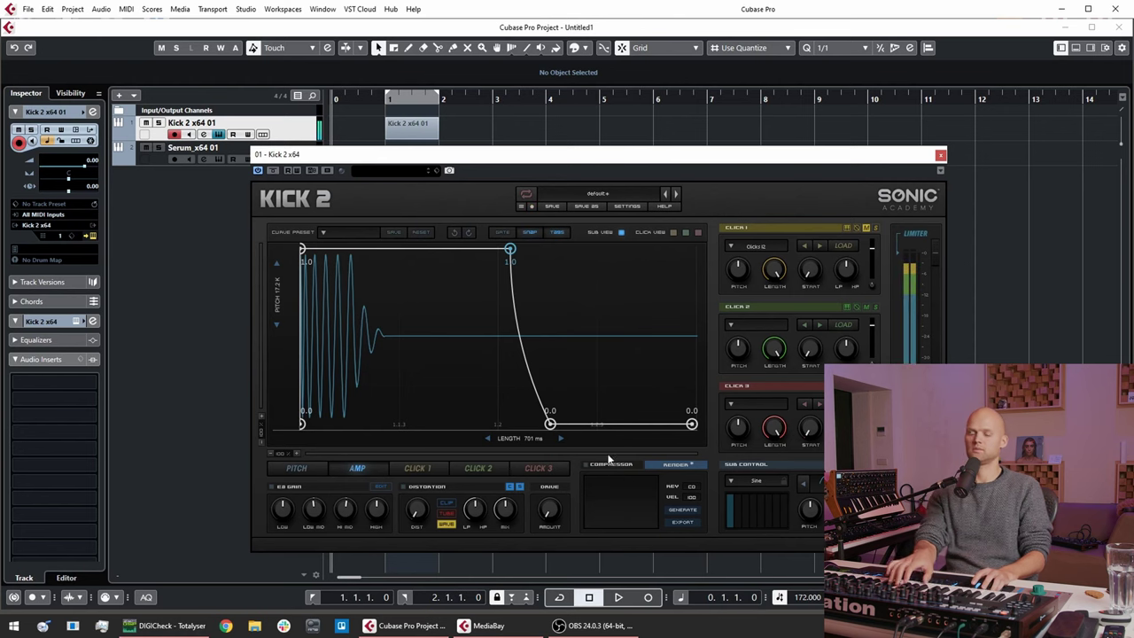
pyautogui.click(321, 469)
pyautogui.click(368, 472)
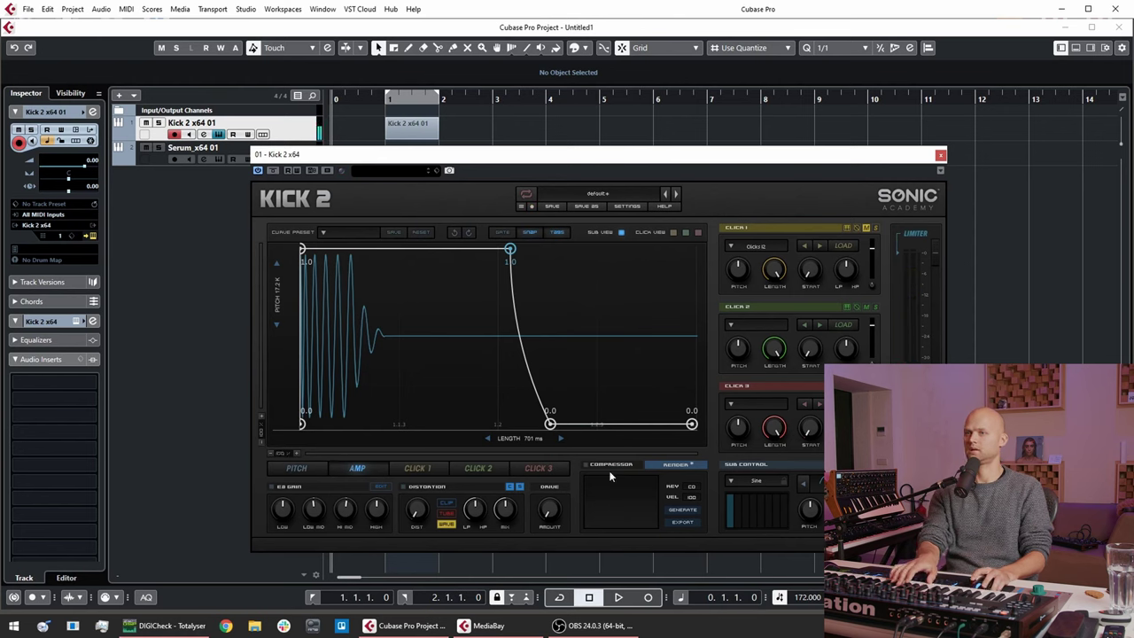
pyautogui.click(680, 513)
pyautogui.moveTo(595, 503); pyautogui.dragTo(394, 554)
# - Audition the rendered kick track in solo, and reselect the Kick 2 instrument track
pyautogui.moveTo(767, 159); pyautogui.dragTo(841, 143)
pyautogui.moveTo(461, 137); pyautogui.dragTo(633, 118)
pyautogui.click(159, 173)
pyautogui.press('space')
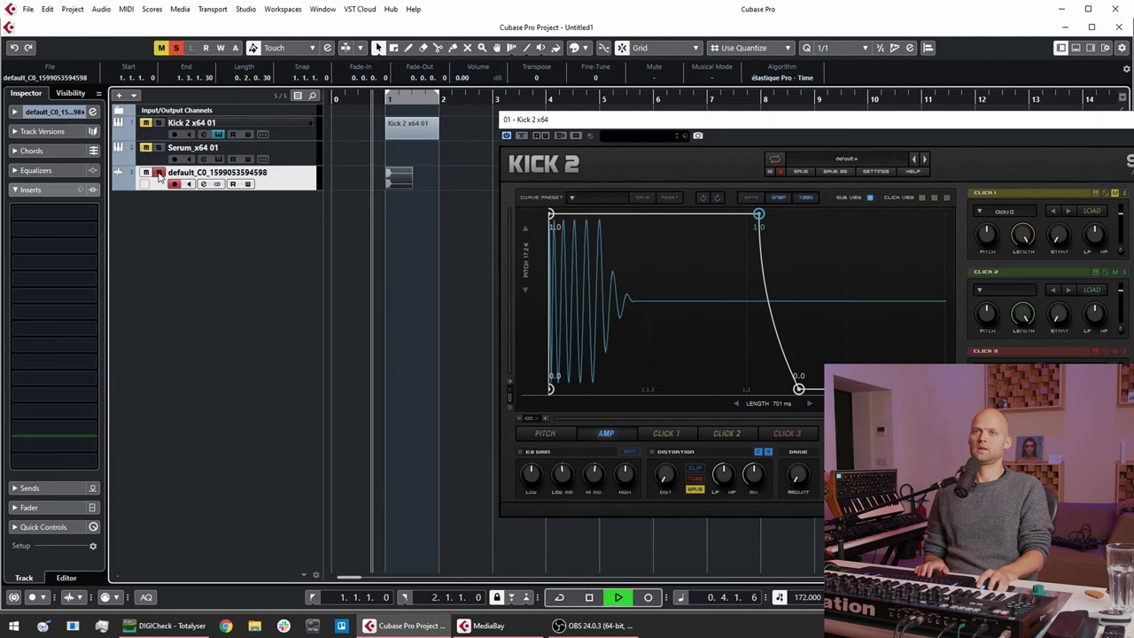
pyautogui.press('space')
pyautogui.click(159, 173)
pyautogui.moveTo(649, 119); pyautogui.dragTo(400, 113)
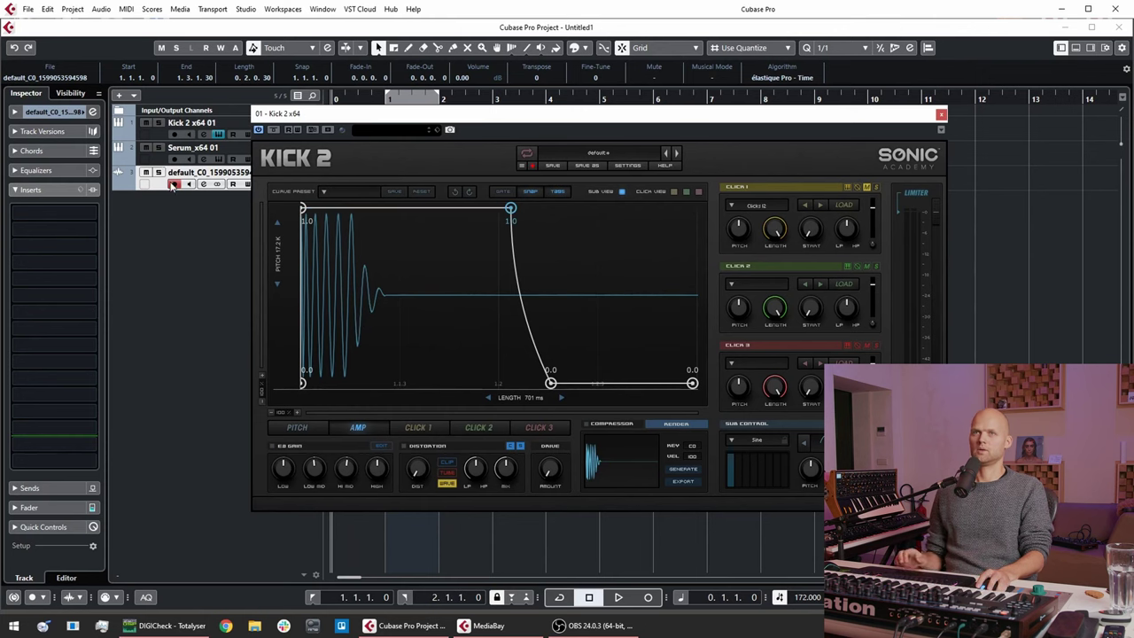
pyautogui.click(155, 133)
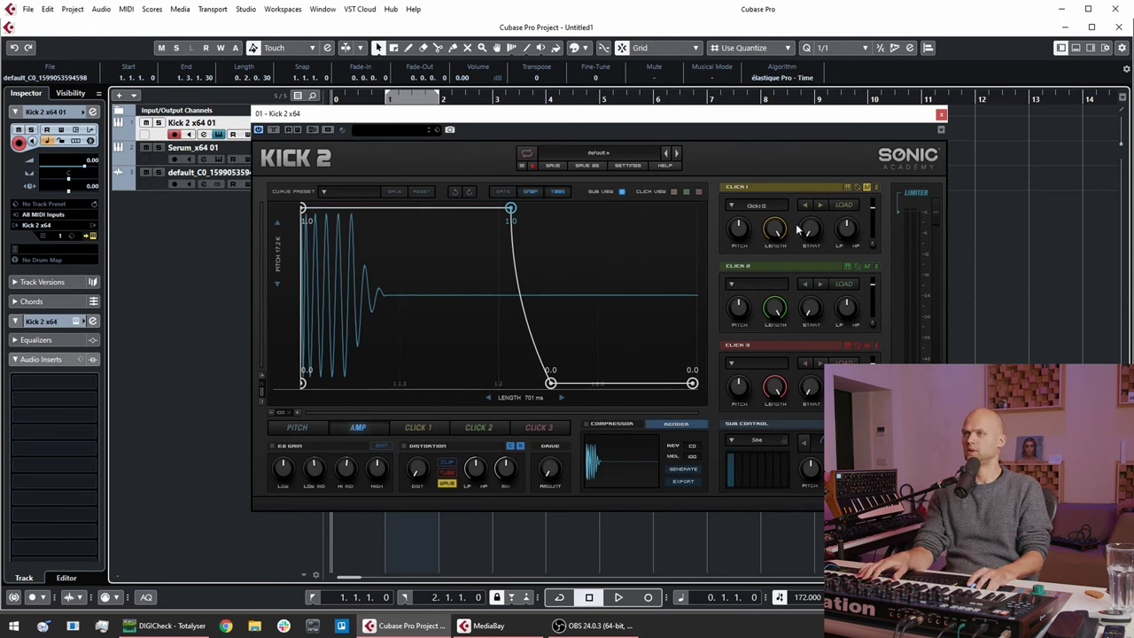
# - Look through the Click 2 and Click 1 envelopes, and return to the pitch envelope
pyautogui.click(479, 427)
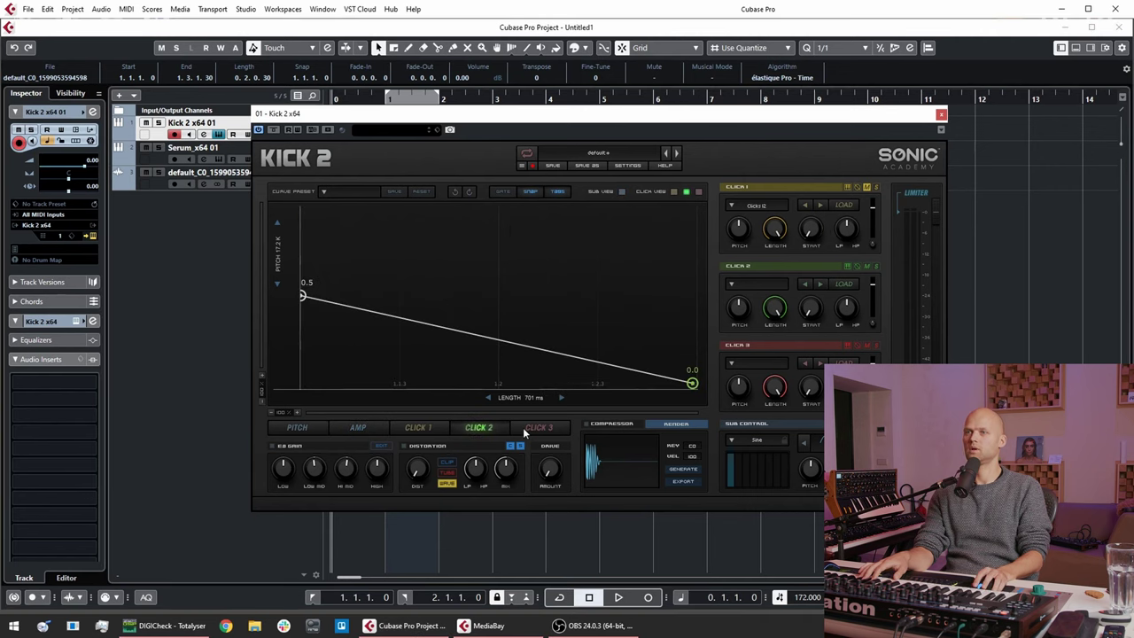
pyautogui.click(445, 428)
pyautogui.click(496, 426)
pyautogui.click(417, 427)
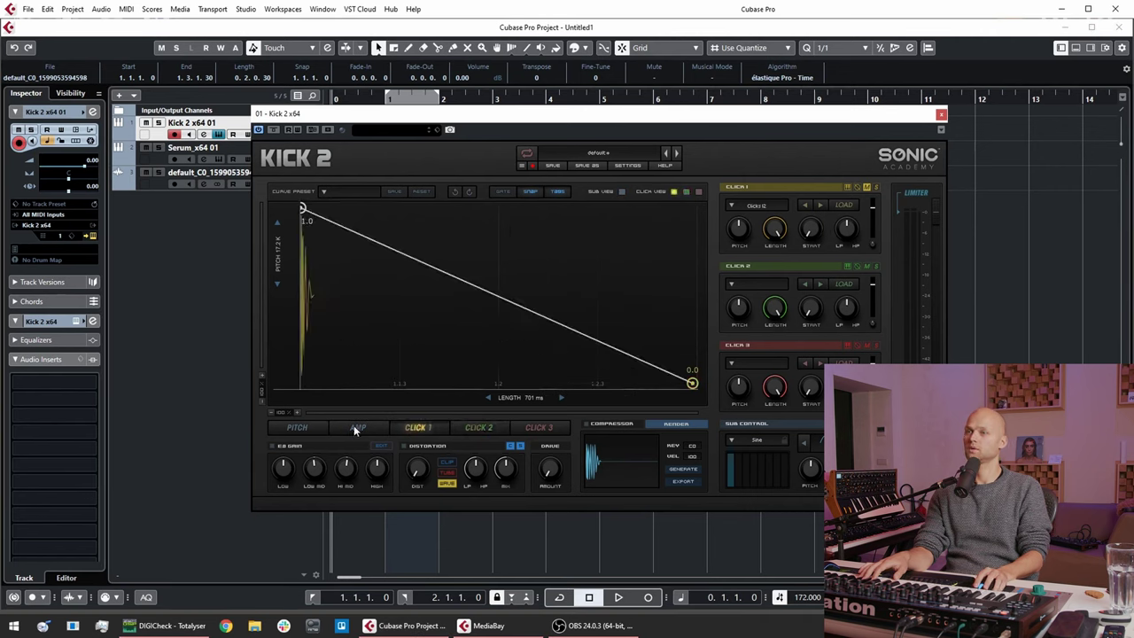
pyautogui.click(310, 428)
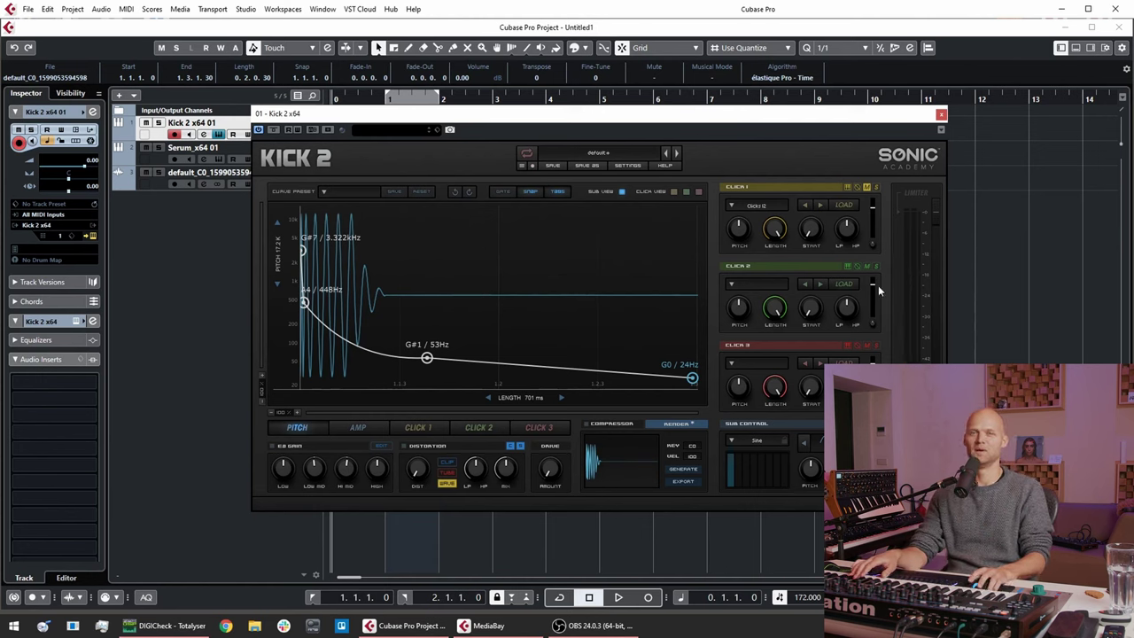
# - Show the compressor controls, and shorten the kick's tail by moving the amp envelope's first zero point slightly earlier
pyautogui.moveTo(707, 122); pyautogui.dragTo(739, 155)
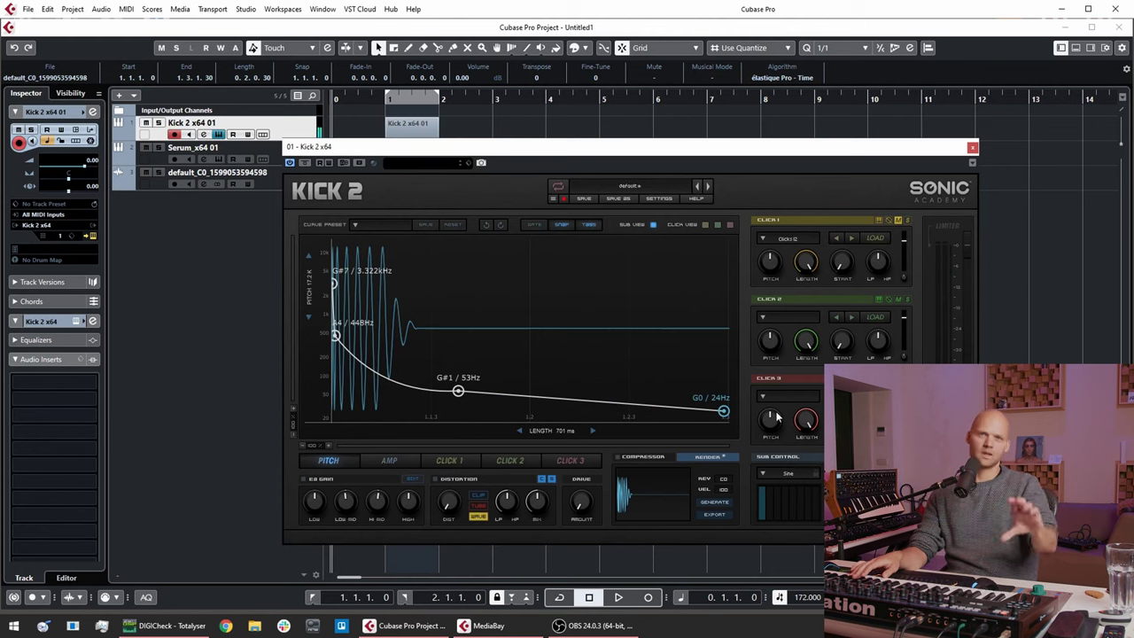
pyautogui.click(389, 459)
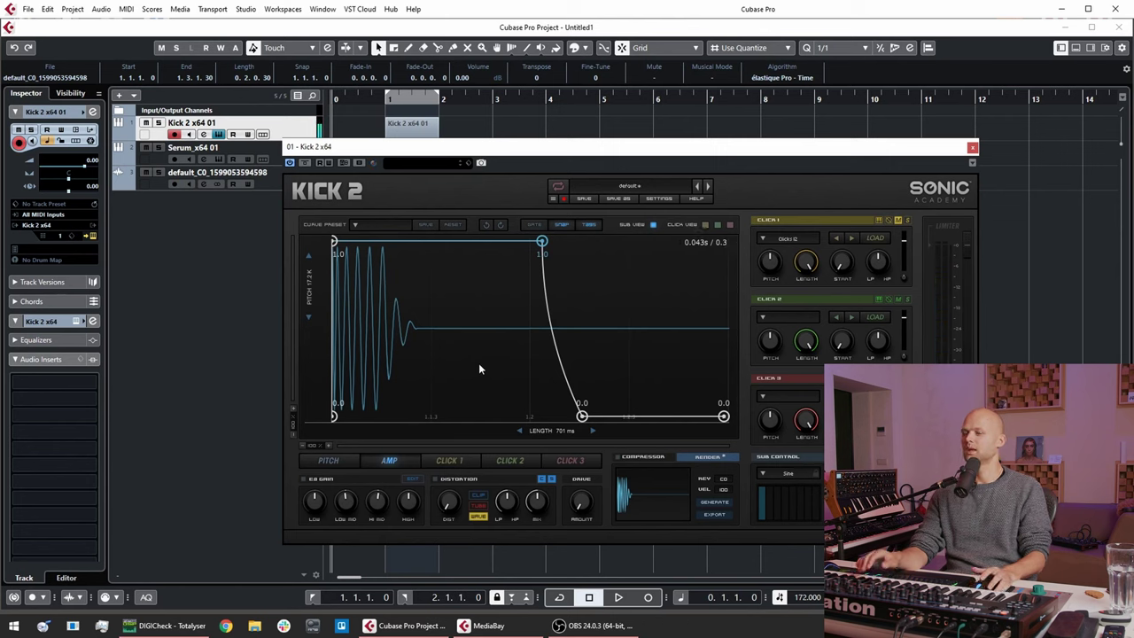
pyautogui.click(643, 458)
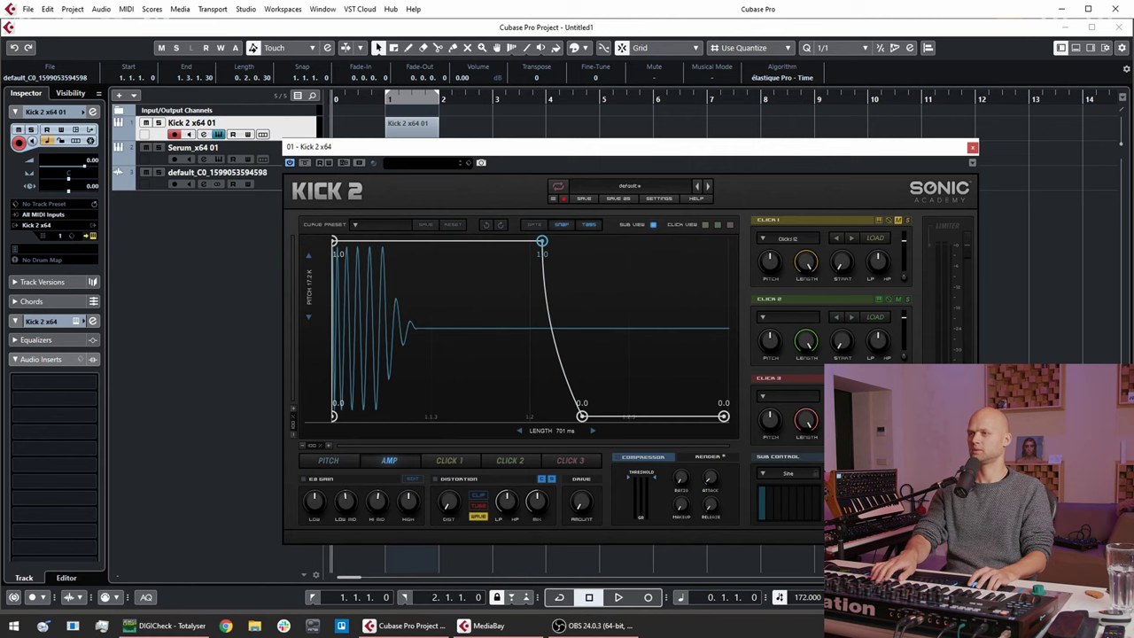
pyautogui.moveTo(580, 433); pyautogui.dragTo(565, 435)
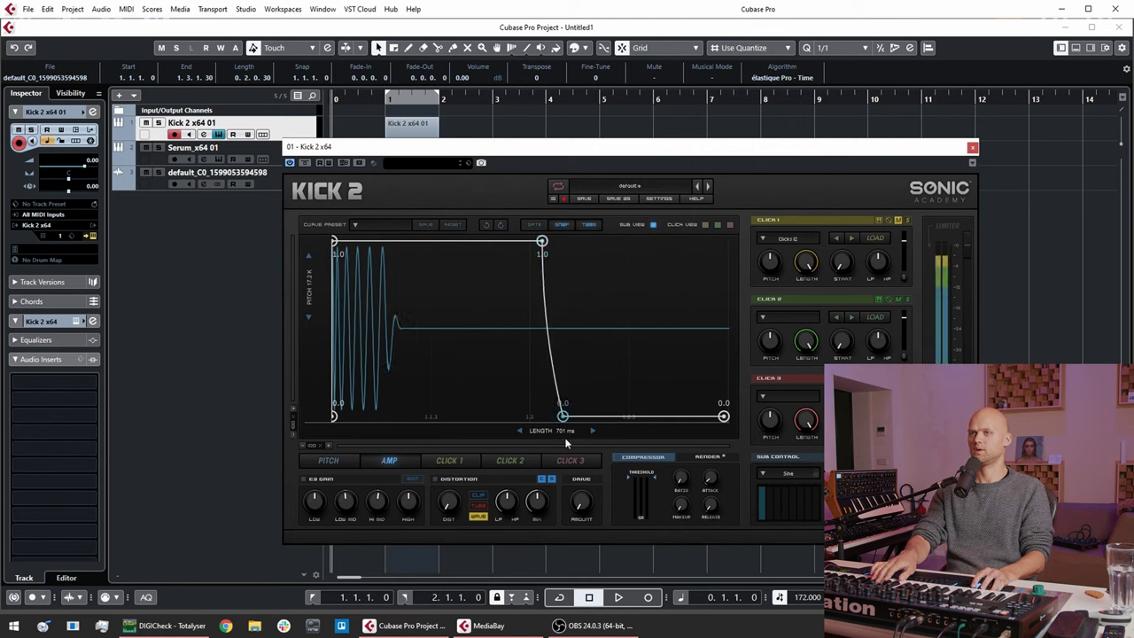
pyautogui.moveTo(558, 390); pyautogui.dragTo(536, 409)
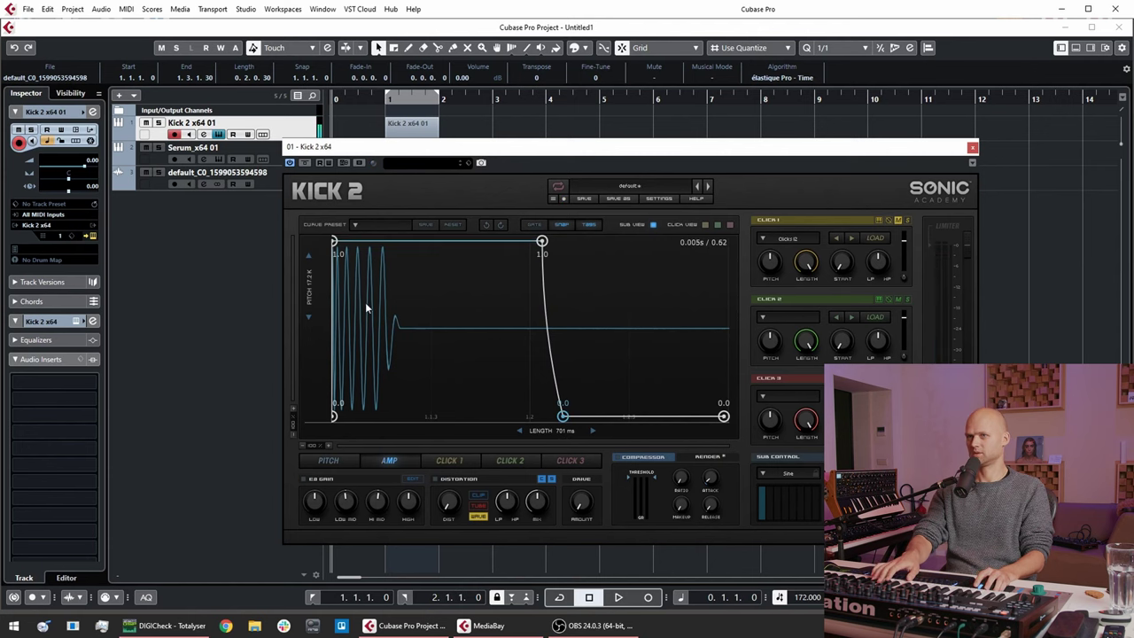